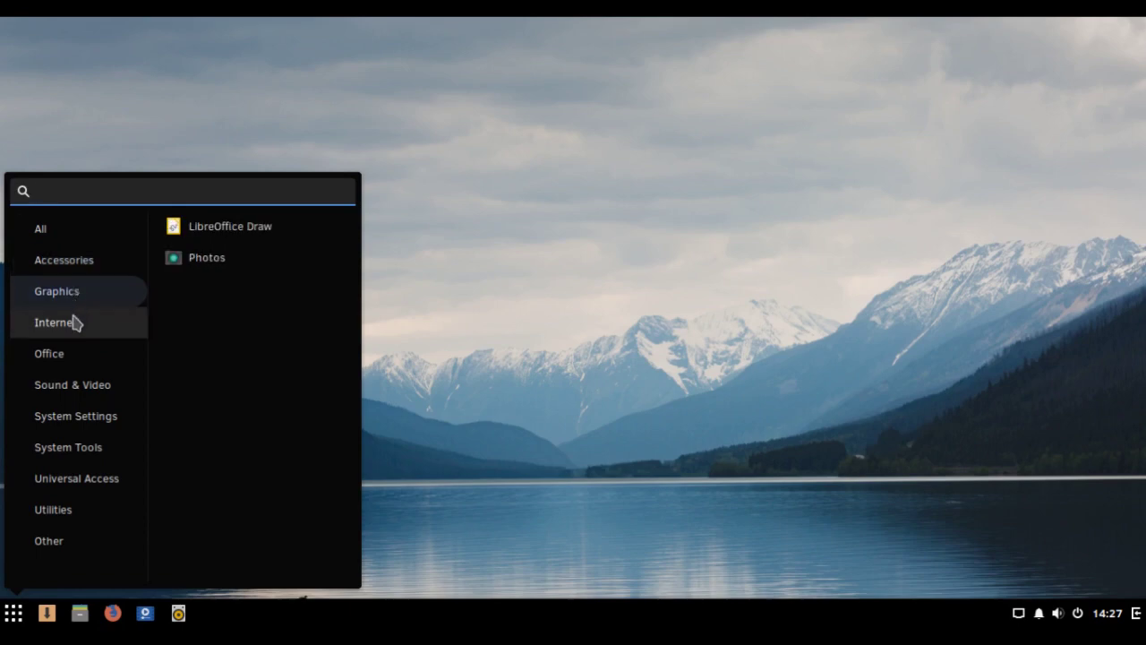
Look through the application menu's categories from Internet to Other to see which programs each contains.
click(76, 323)
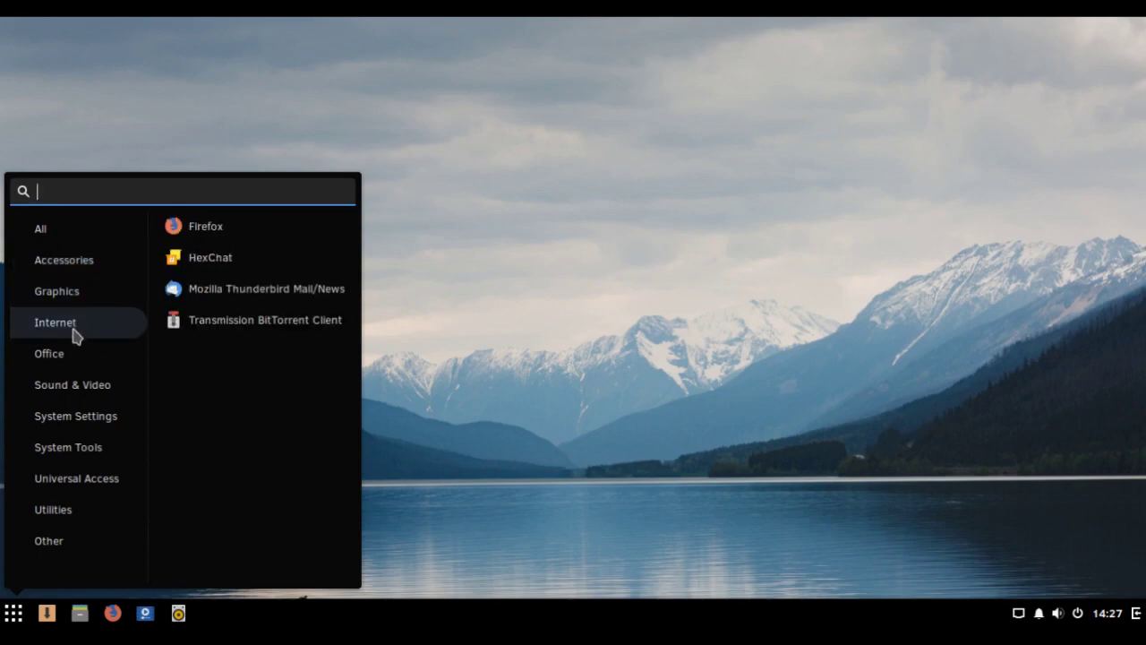
click(75, 362)
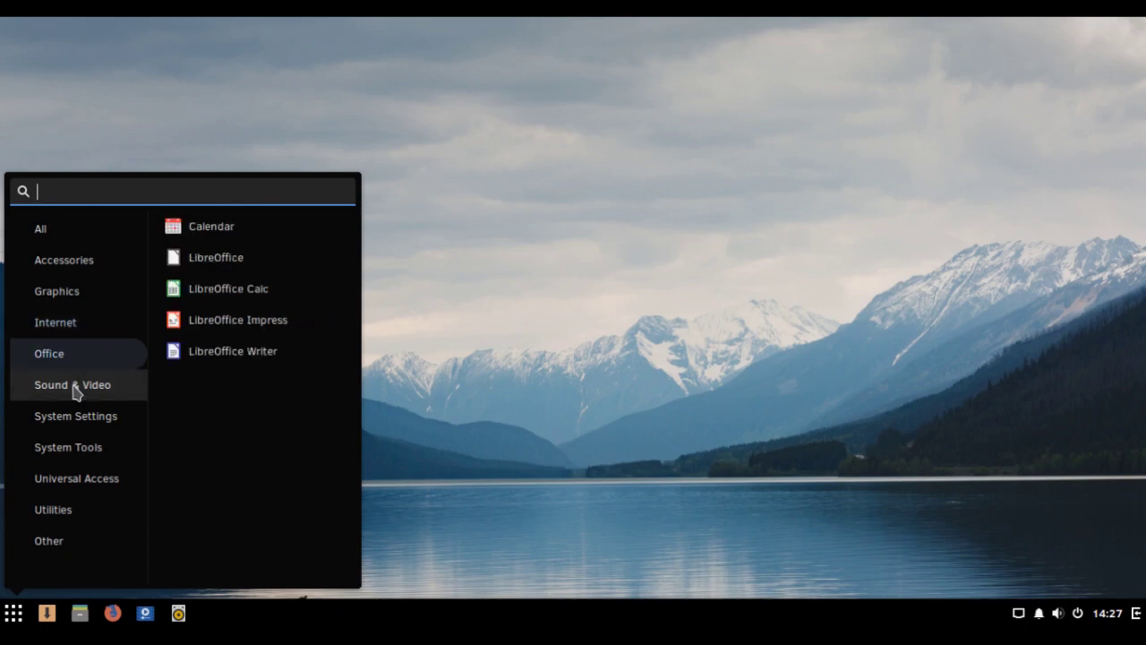
click(74, 391)
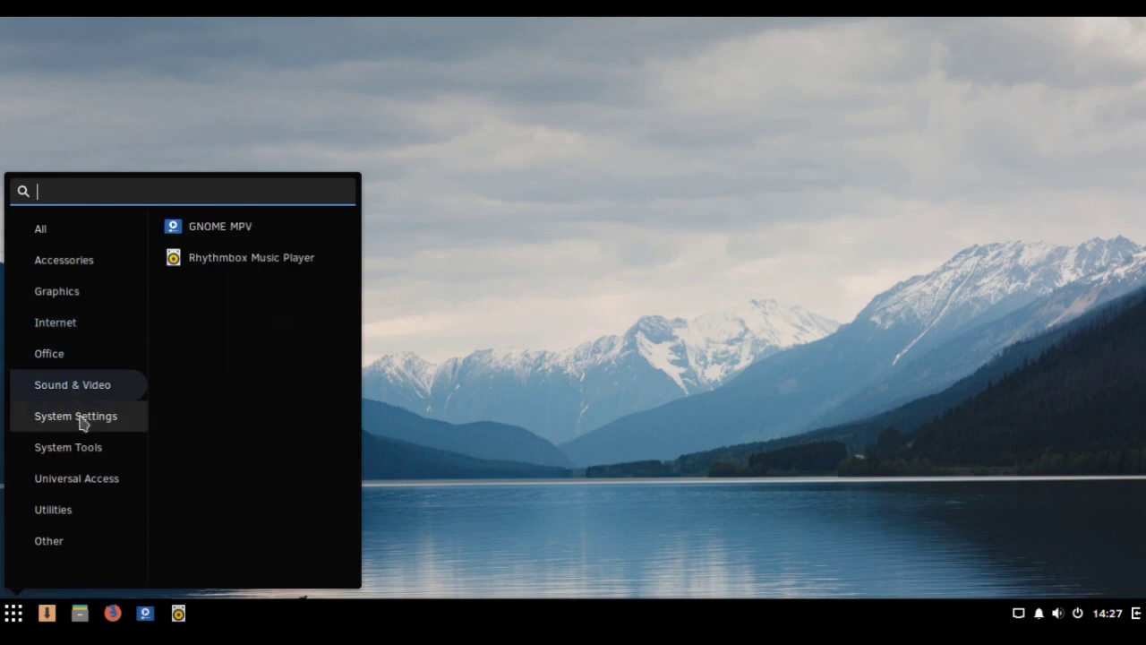
click(81, 419)
click(65, 457)
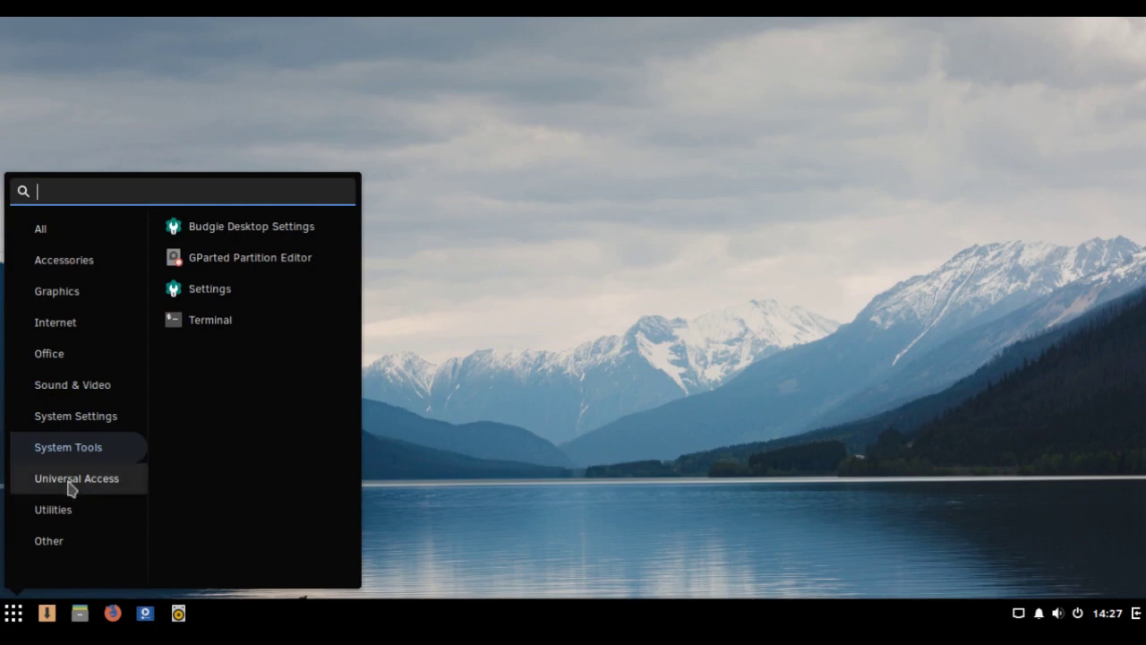
click(69, 485)
click(74, 513)
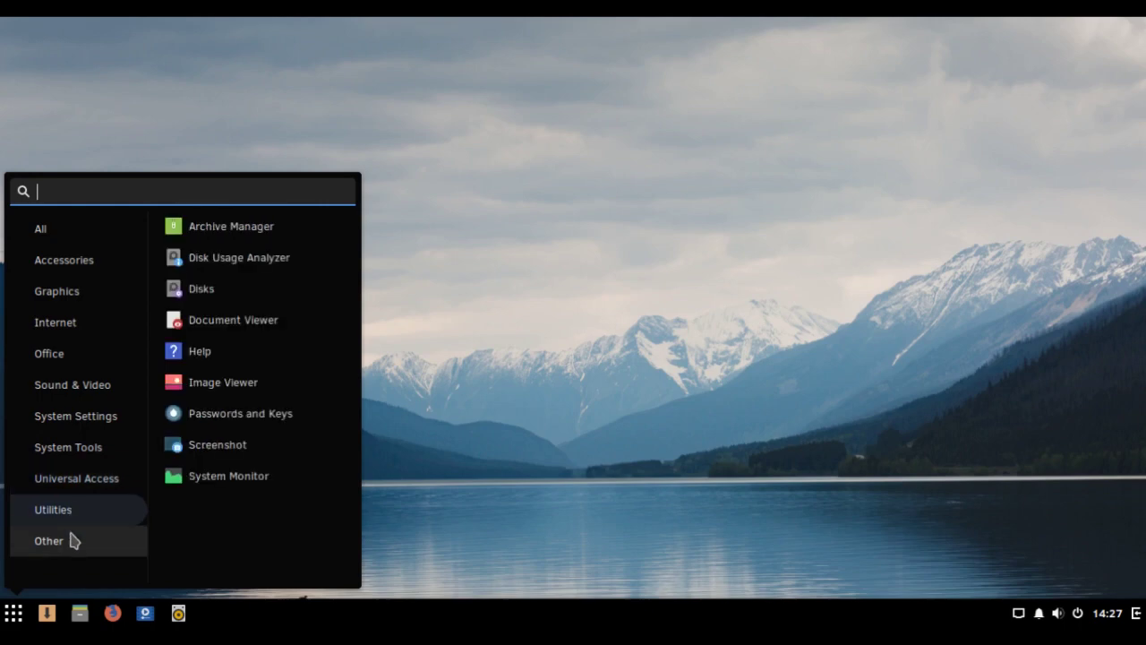
click(74, 542)
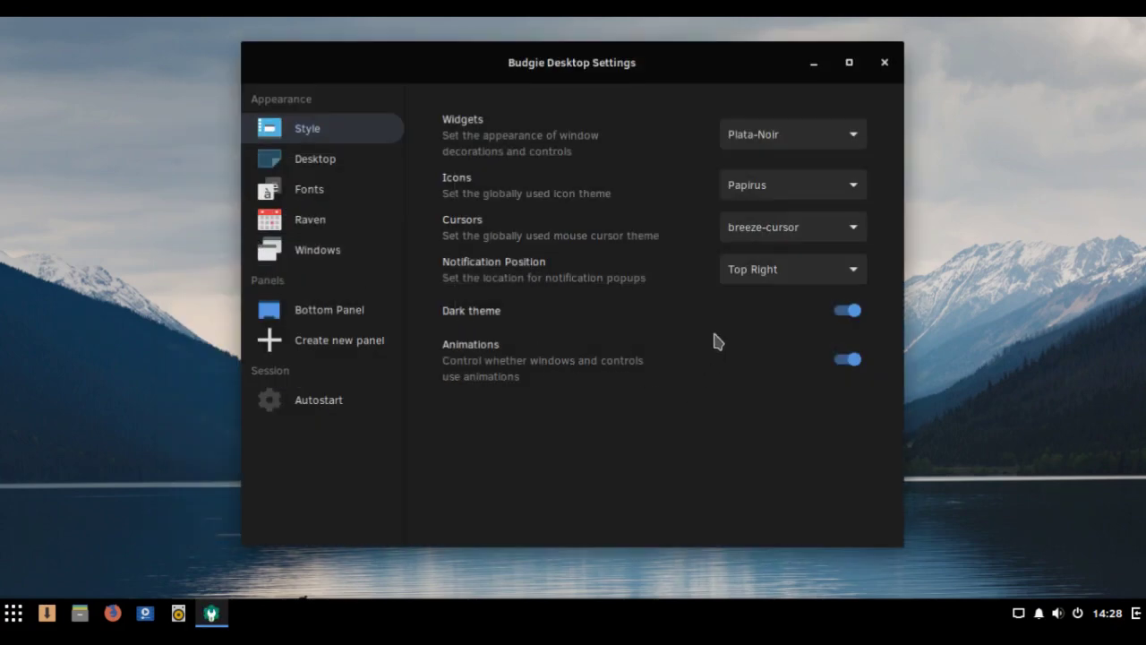
Set the appearance of window decorations and controls to the Plata-Lumine widget theme.
click(779, 141)
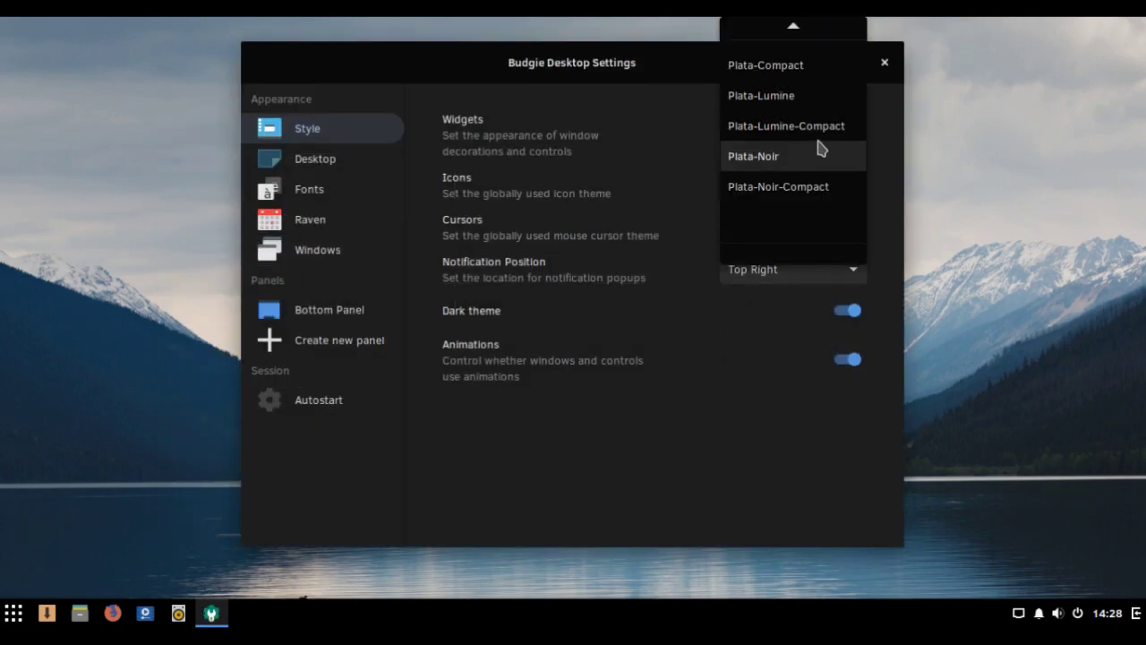
click(806, 156)
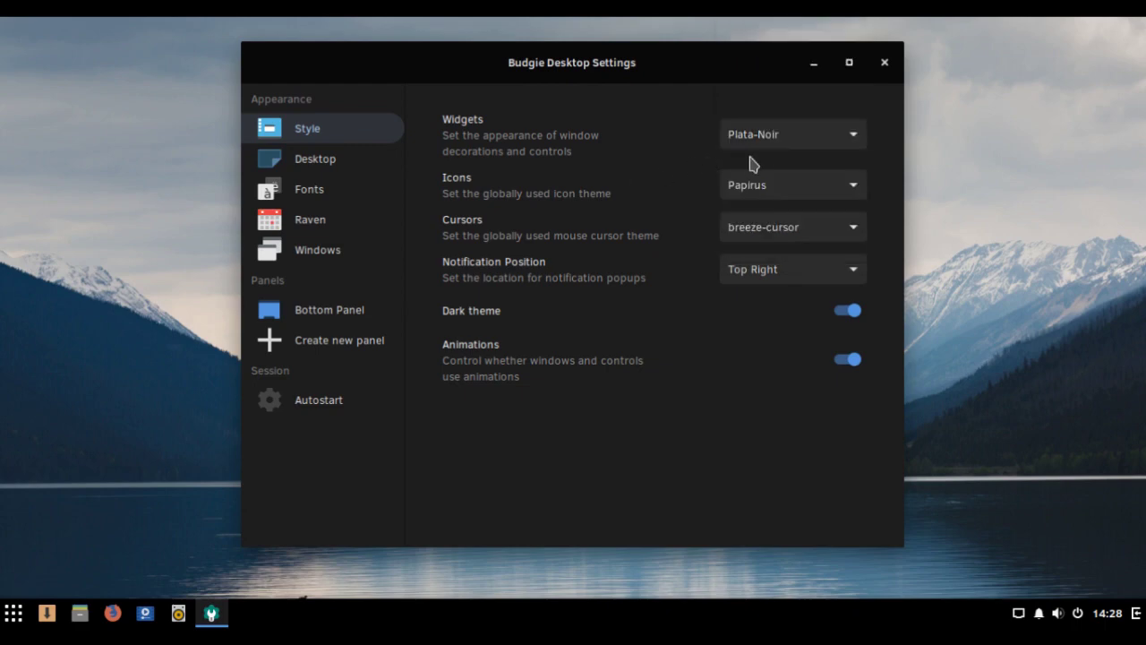
click(815, 143)
click(820, 179)
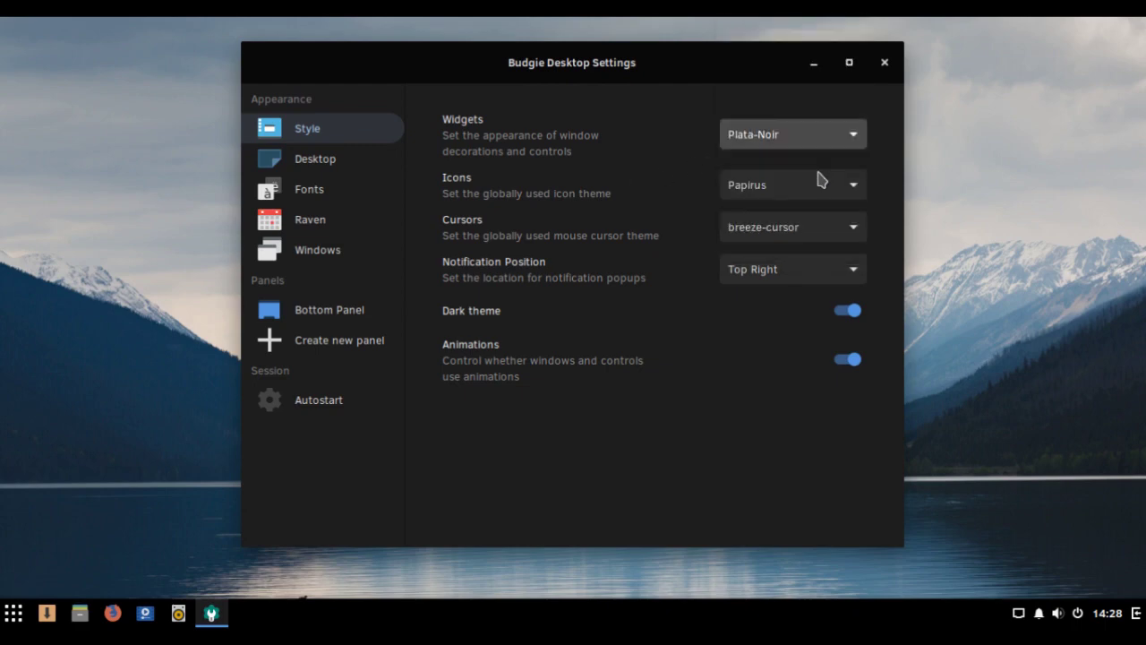
scroll(826, 146, down, 1)
click(826, 136)
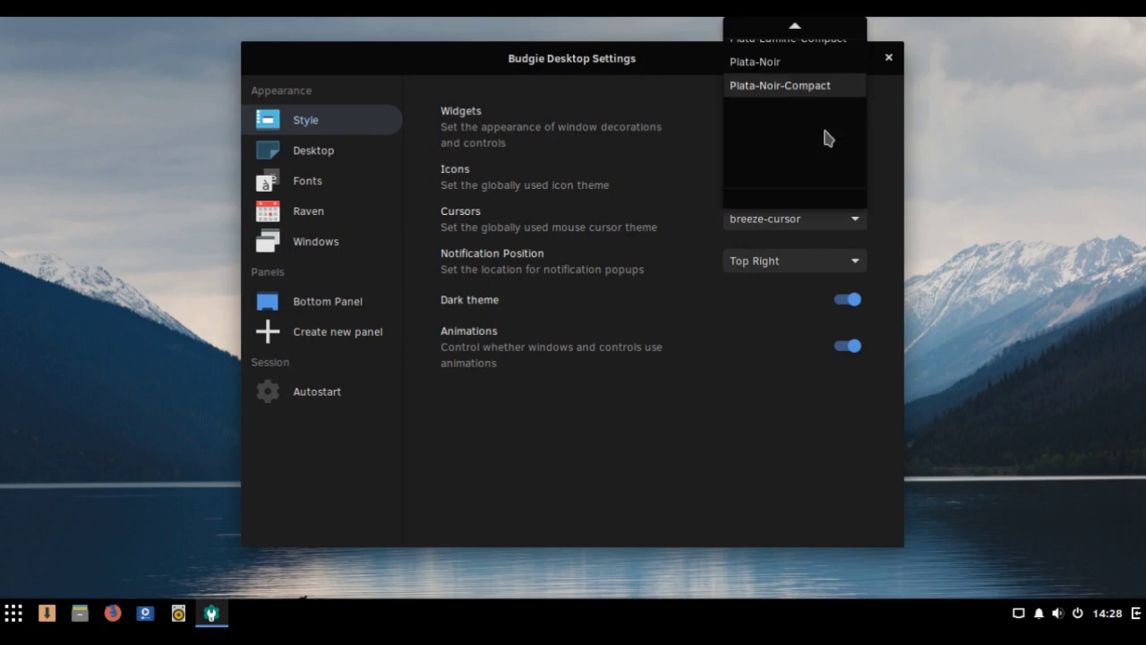
scroll(825, 130, up, 3)
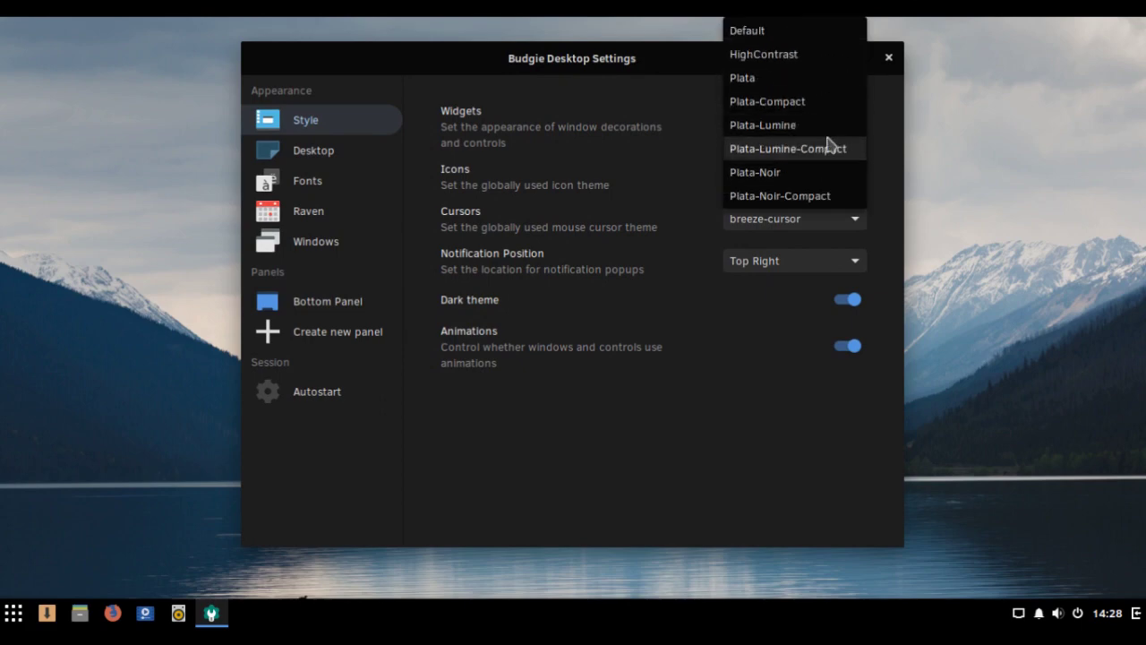
key(Escape)
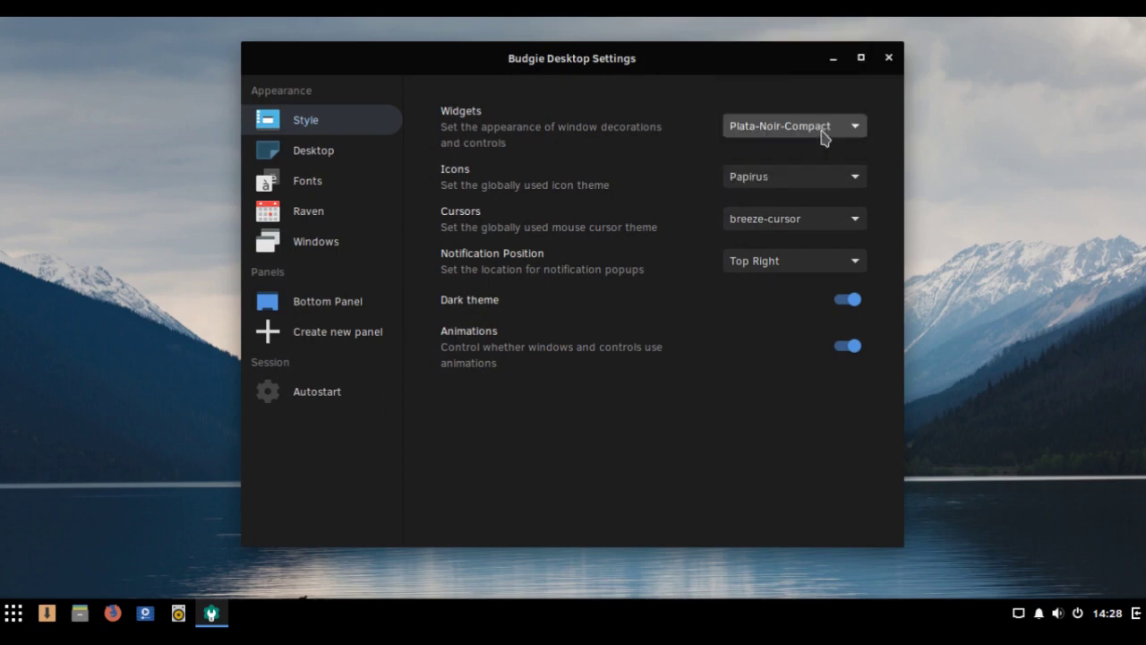
scroll(823, 134, up, 3)
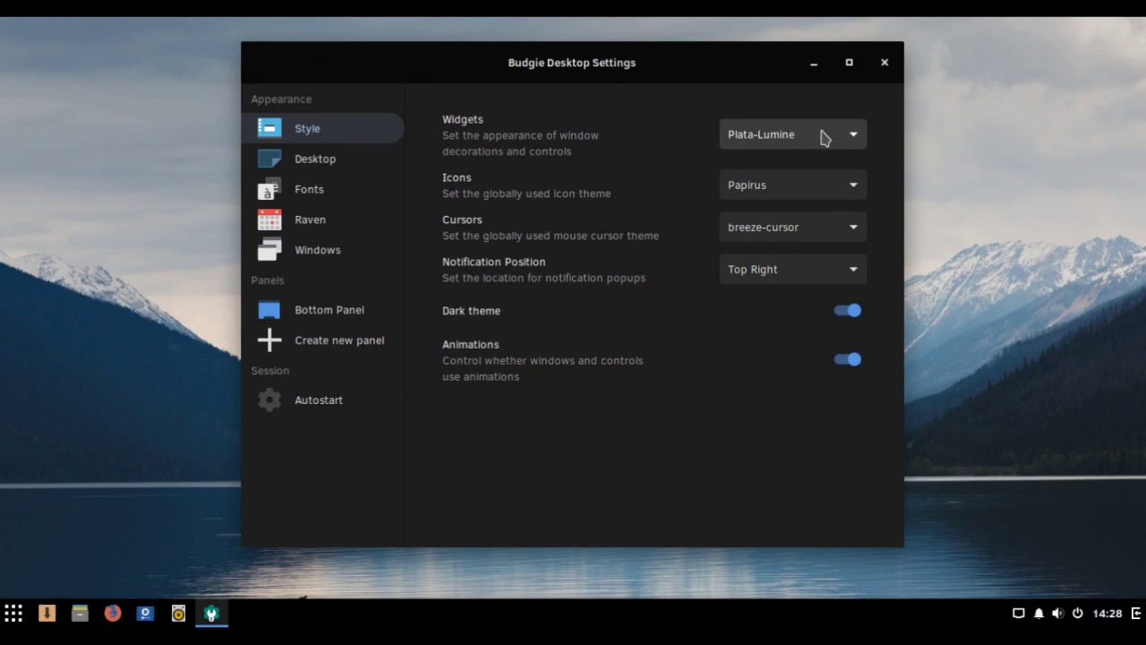
Set the icon theme to Papirus-Adapta-Nokto and check the available cursor themes and notification positions.
click(815, 188)
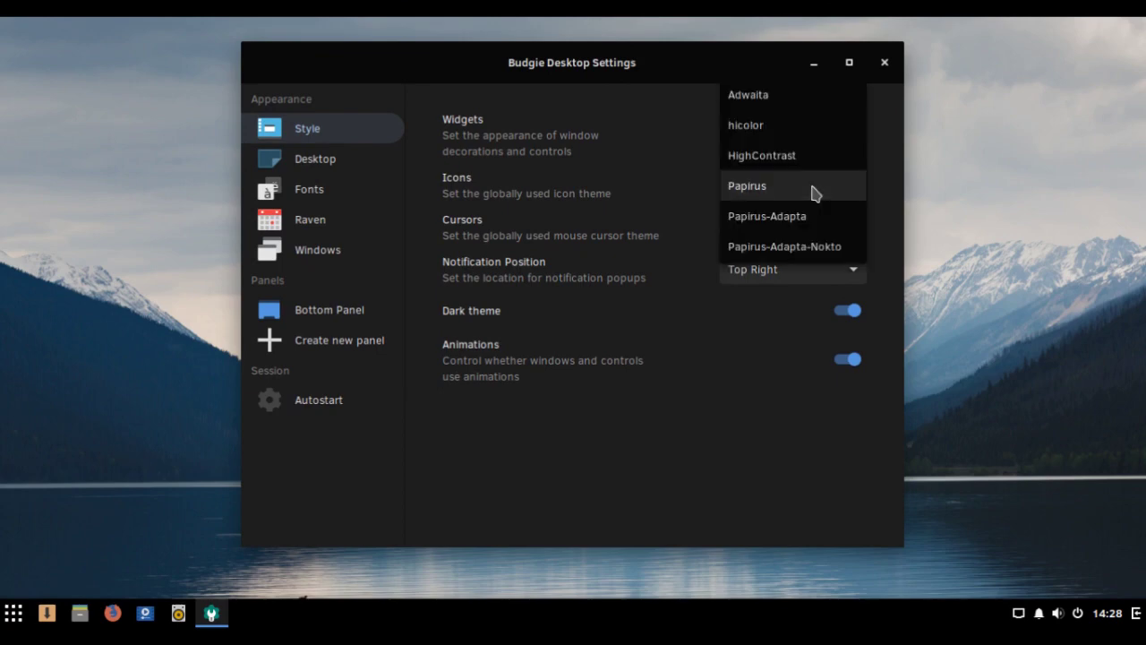
click(830, 255)
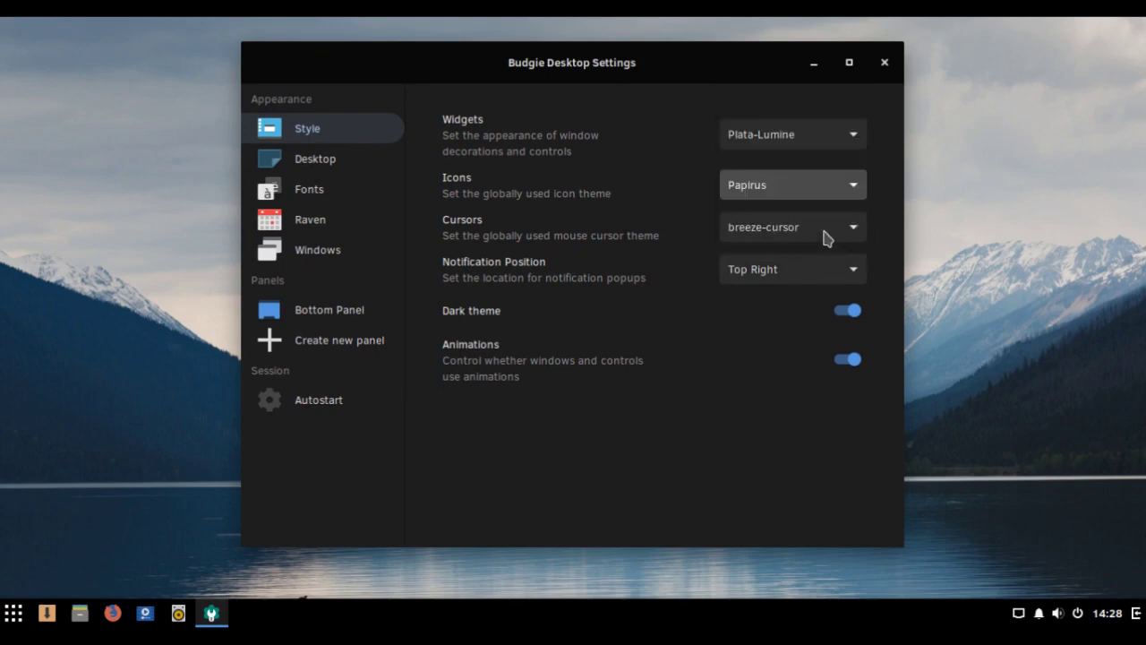
click(845, 231)
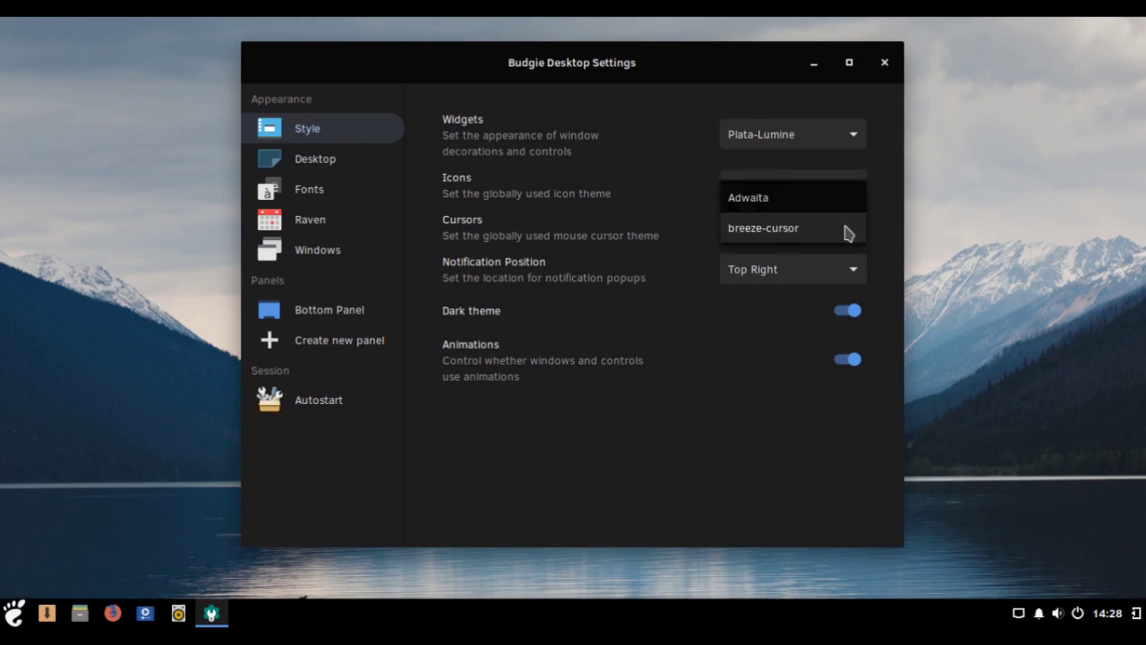
click(698, 274)
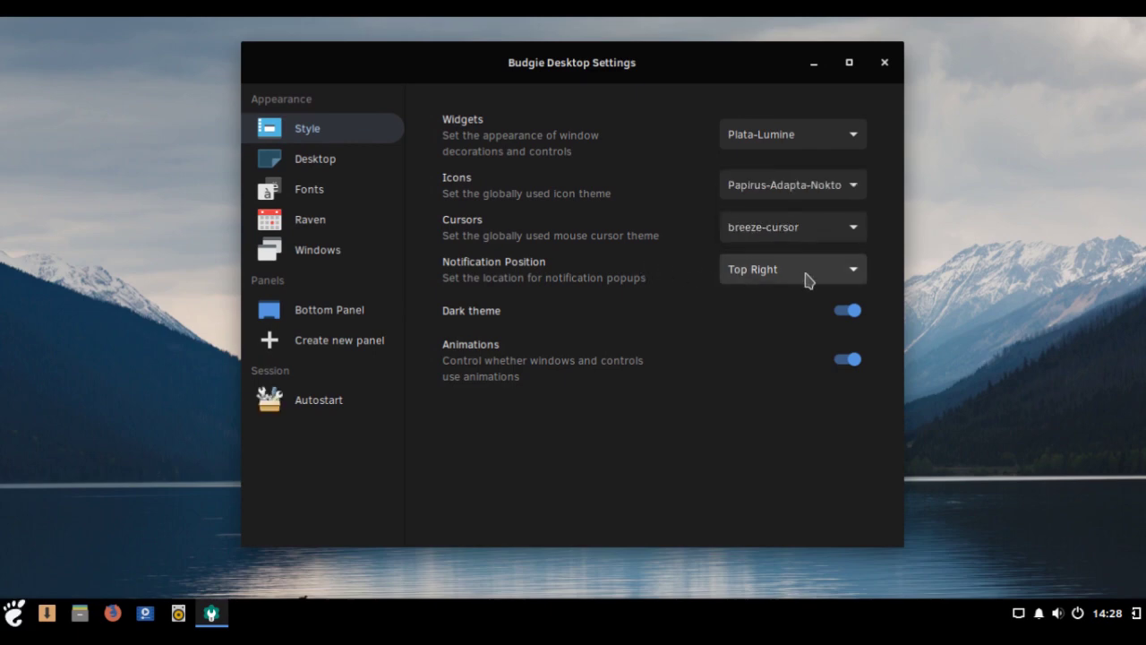
click(808, 280)
click(683, 295)
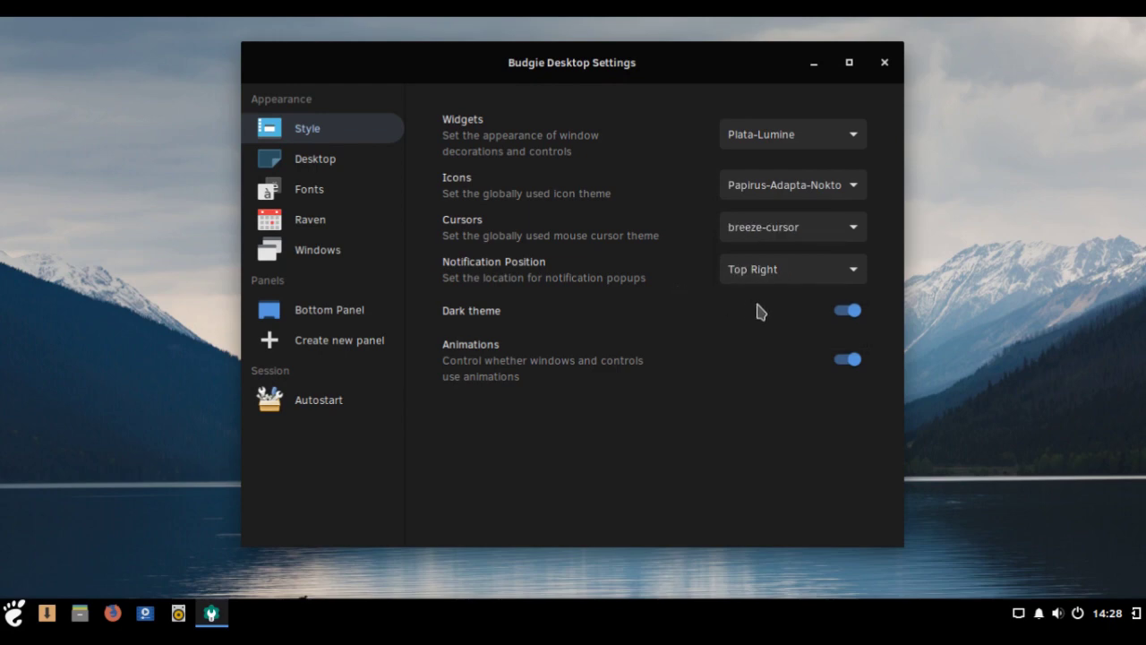
Enable desktop icons and add the home directory and Trash shortcuts to the desktop.
click(345, 156)
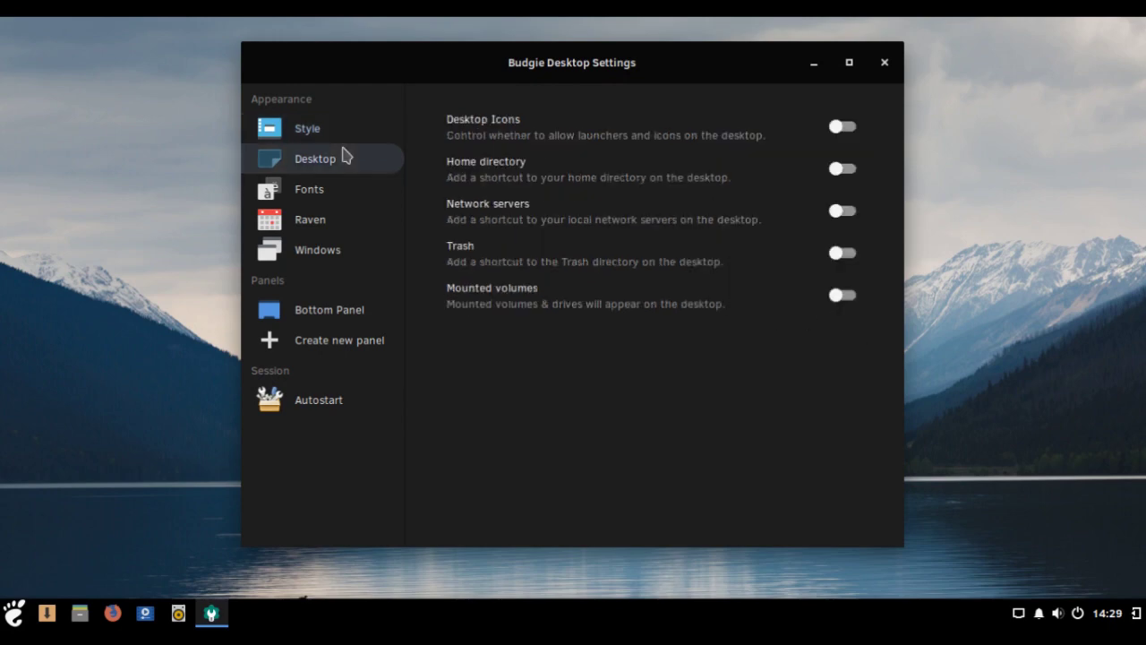
click(846, 129)
click(850, 179)
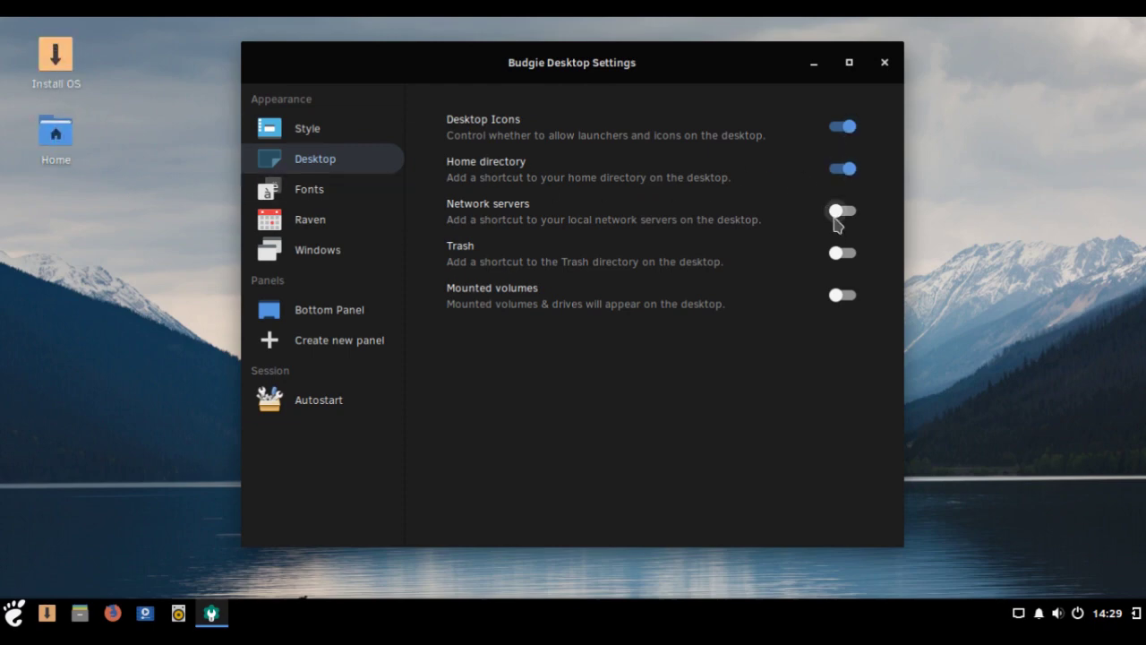
click(842, 254)
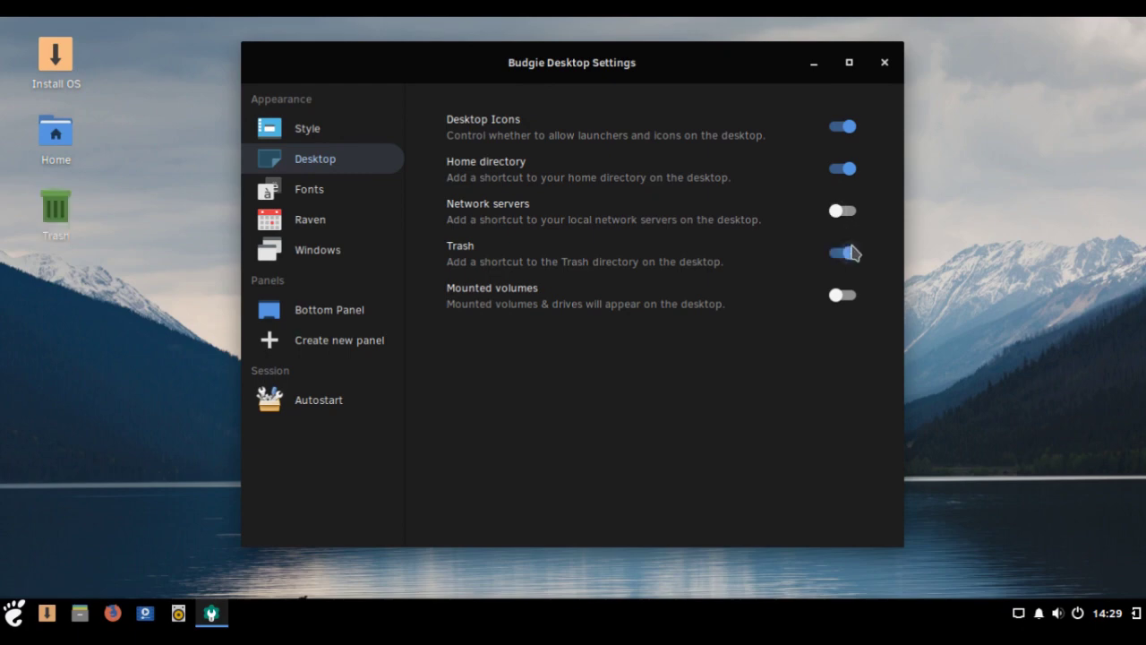
Review the font, Raven and window behaviour settings, including the choices for the titlebar button layout.
click(317, 193)
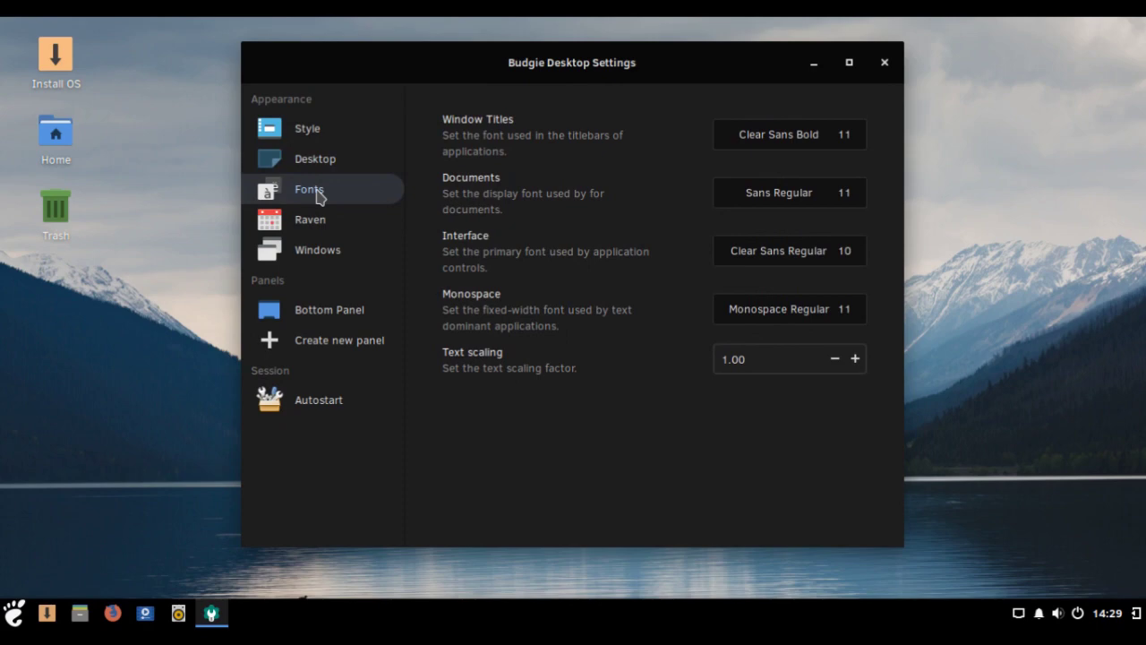
click(323, 225)
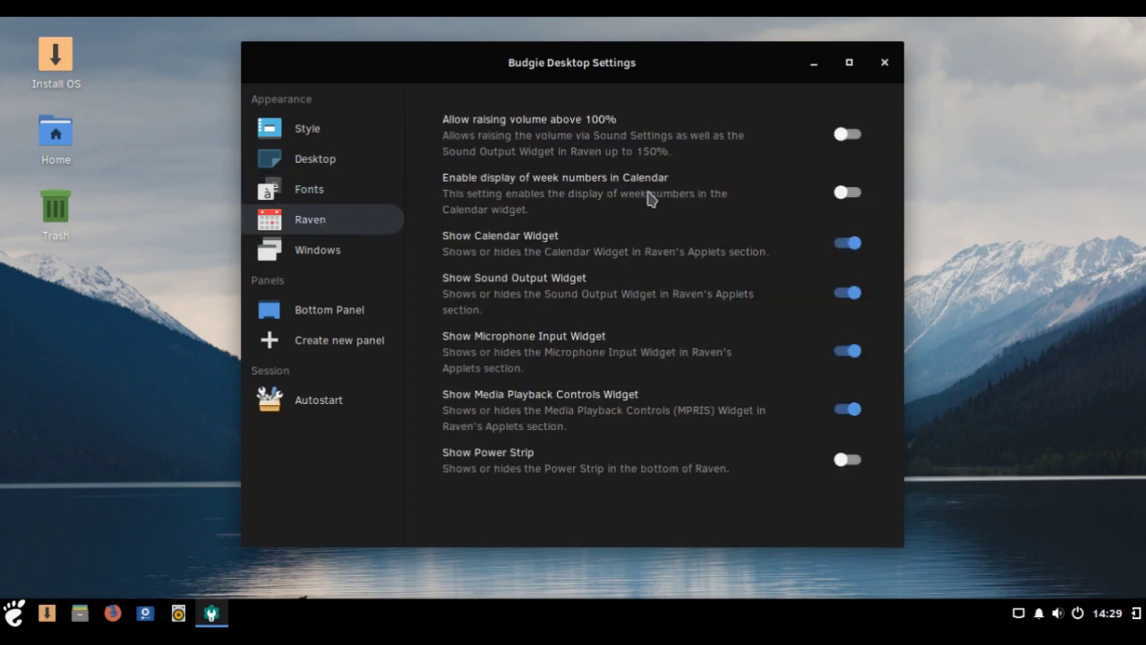
click(383, 258)
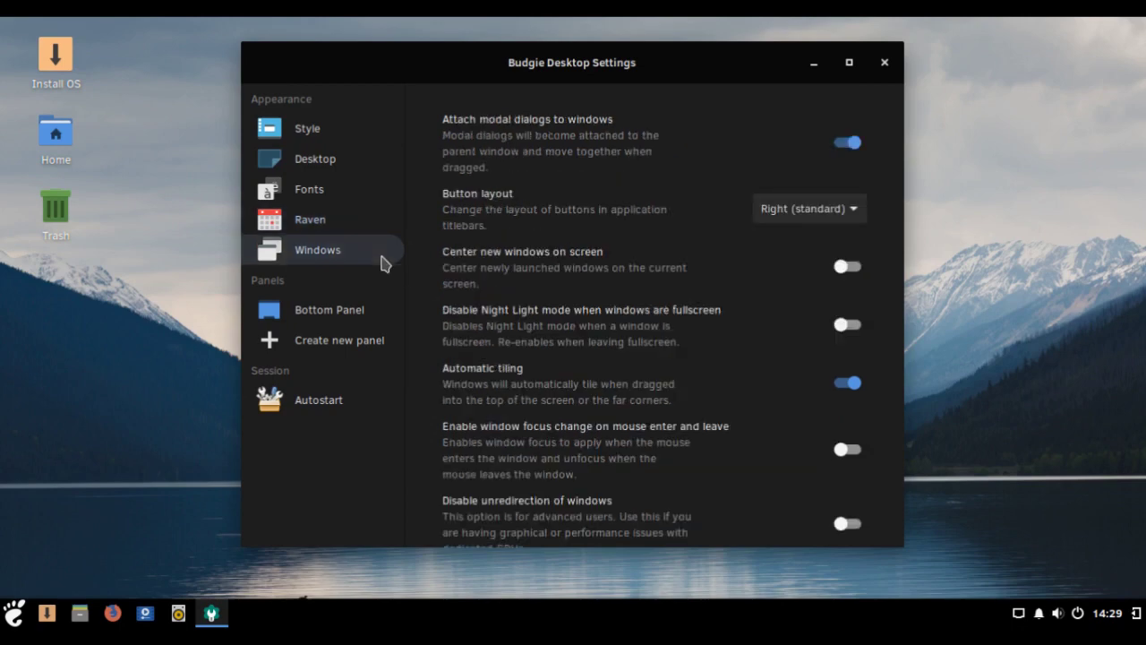
click(850, 218)
click(849, 215)
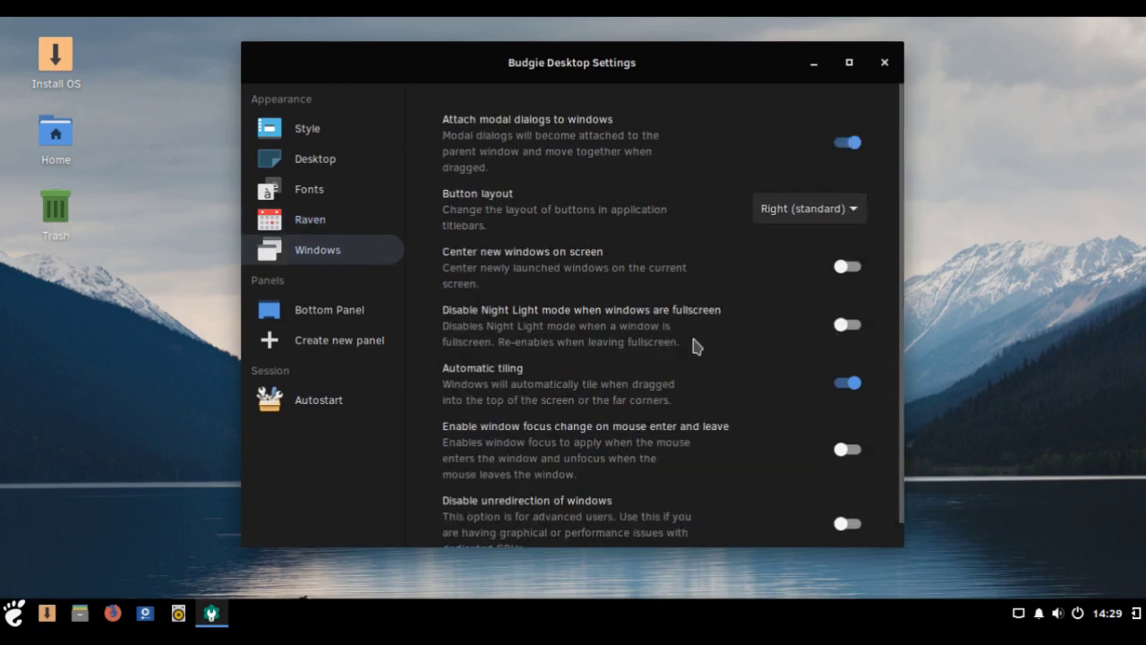
scroll(693, 345, down, 1)
Show the menu label for the bottom panel's Budgie Menu applet and set the label text to "...".
click(319, 317)
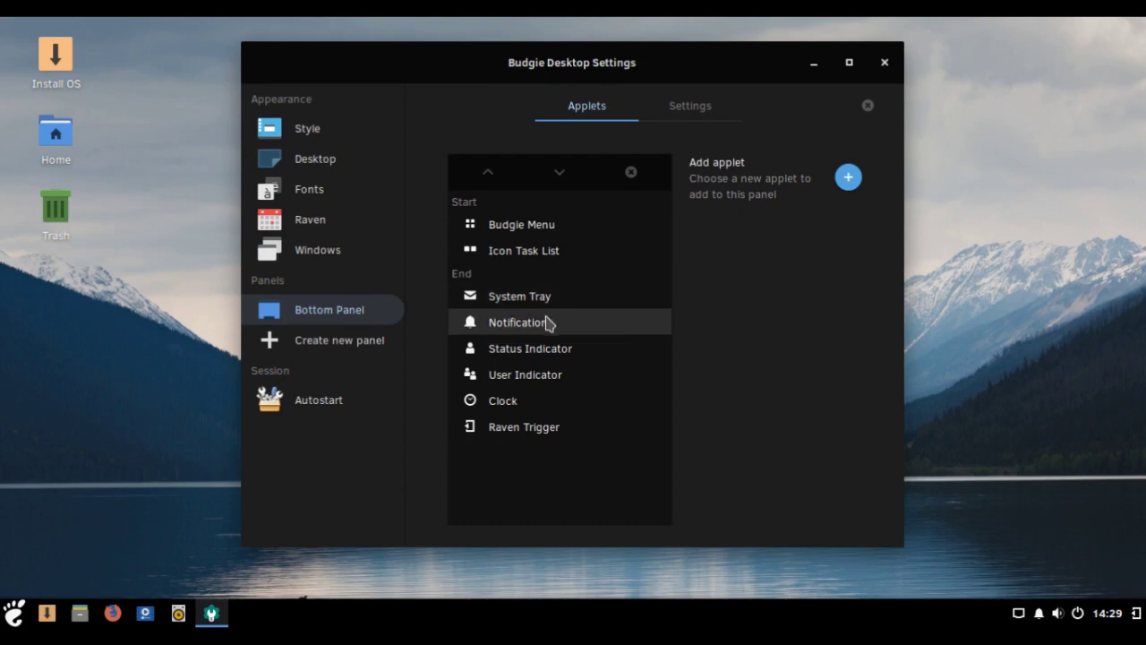
click(528, 234)
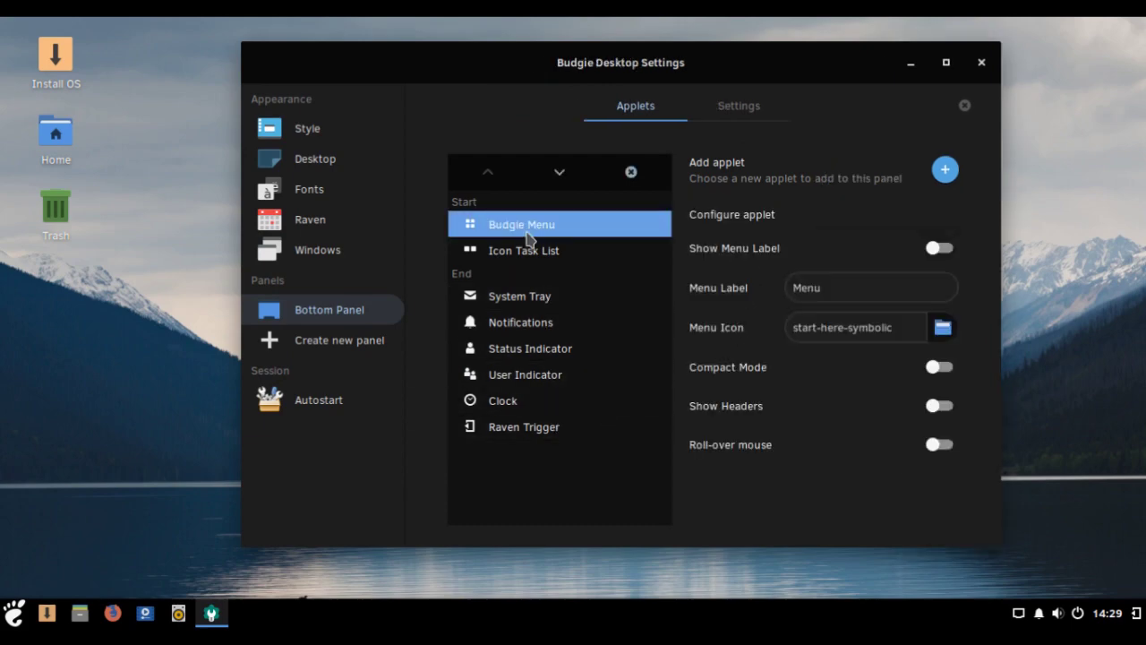
click(953, 252)
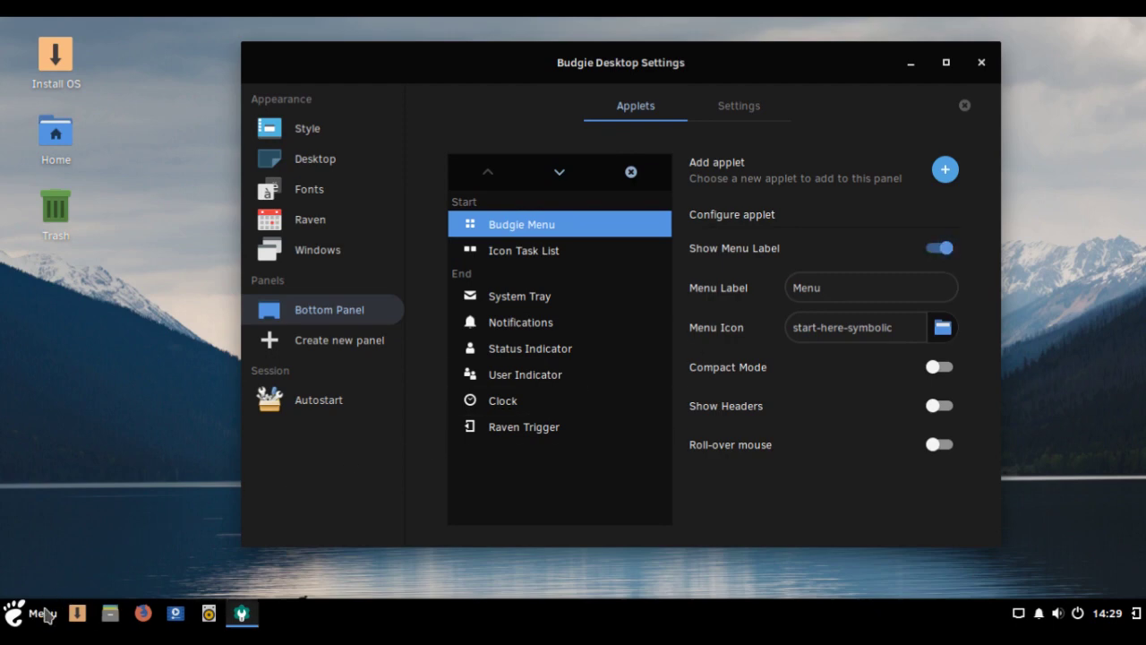
double_click(940, 297)
text(...)
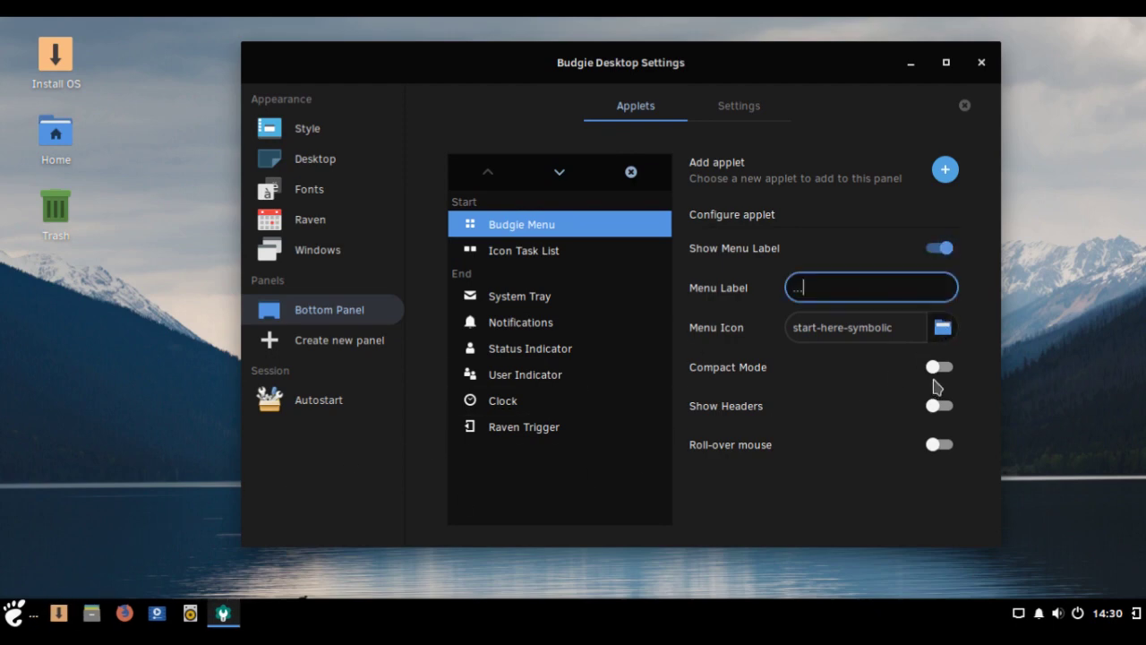
Turn on compact mode and headers for the Budgie Menu applet and look through the application menu's list.
click(939, 368)
click(939, 407)
click(31, 614)
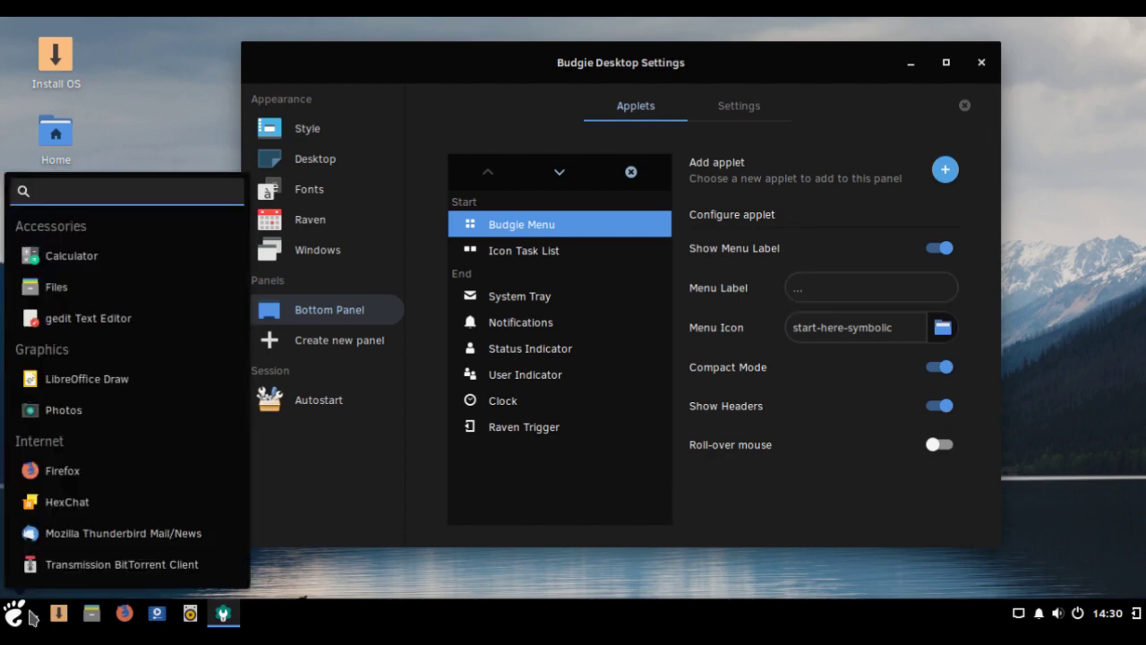
scroll(125, 371, down, 15)
scroll(126, 376, down, 10)
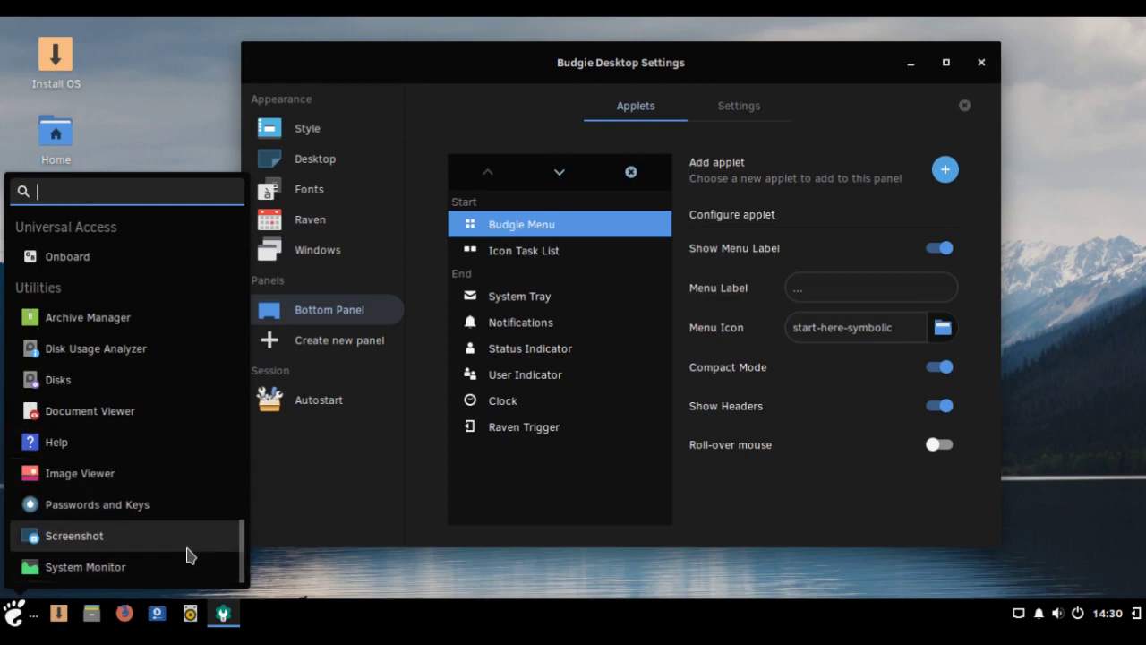
scroll(187, 551, up, 20)
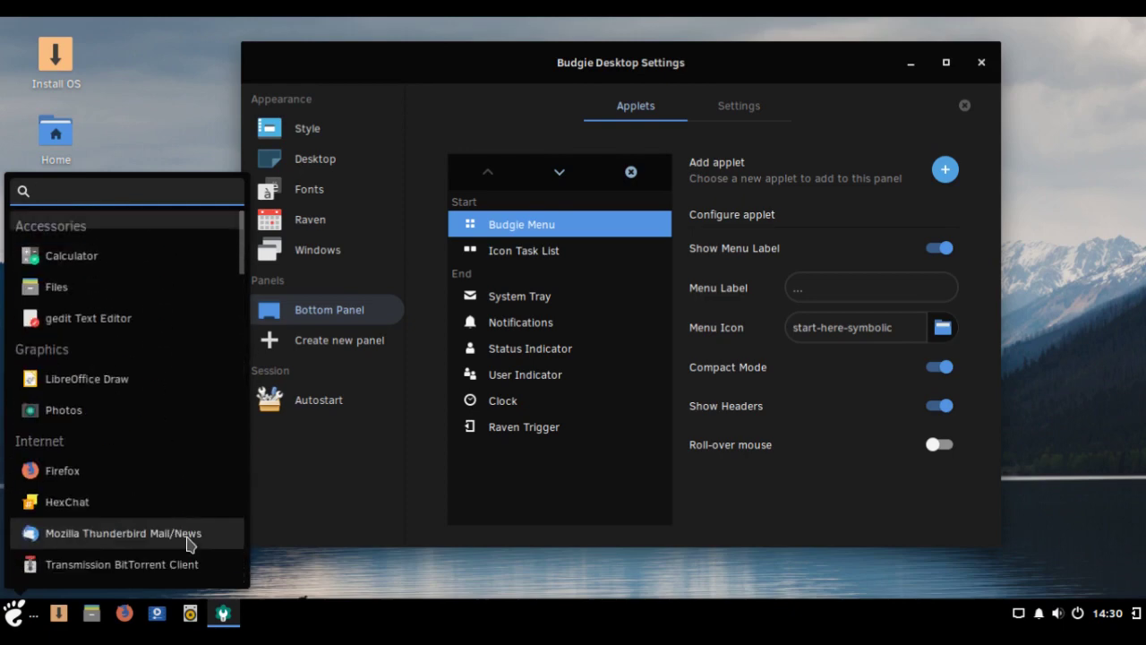
Look through the available panel applets and add the Night Light applet to the bottom panel.
click(947, 184)
click(948, 185)
scroll(731, 268, down, 2)
scroll(731, 269, up, 2)
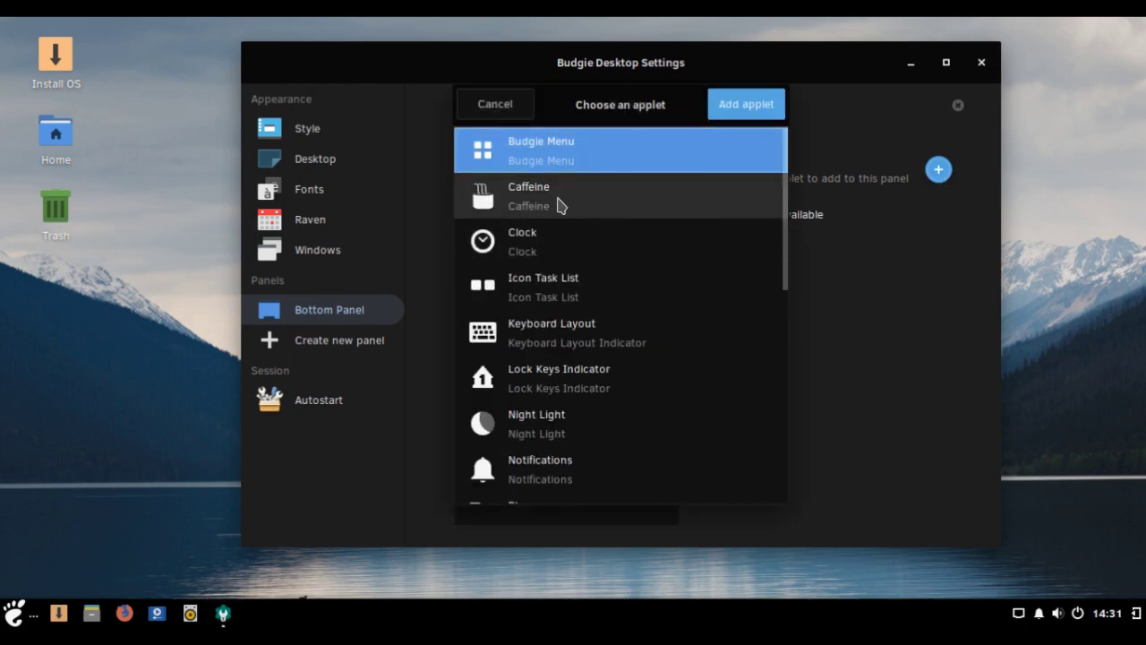
scroll(712, 289, down, 4)
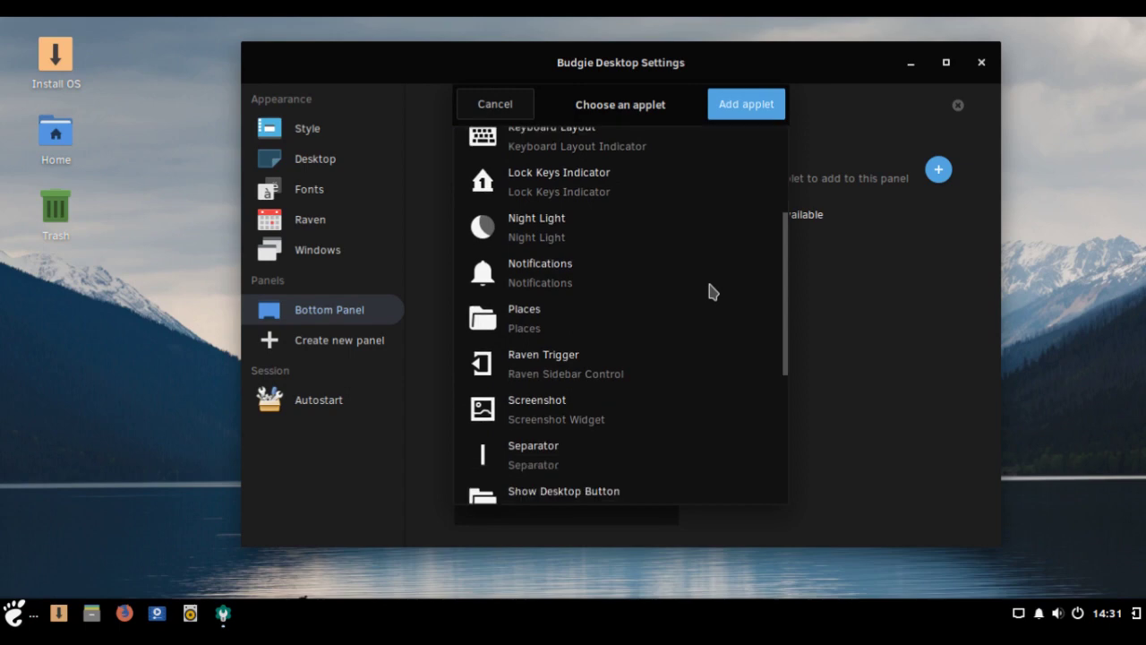
scroll(712, 291, down, 5)
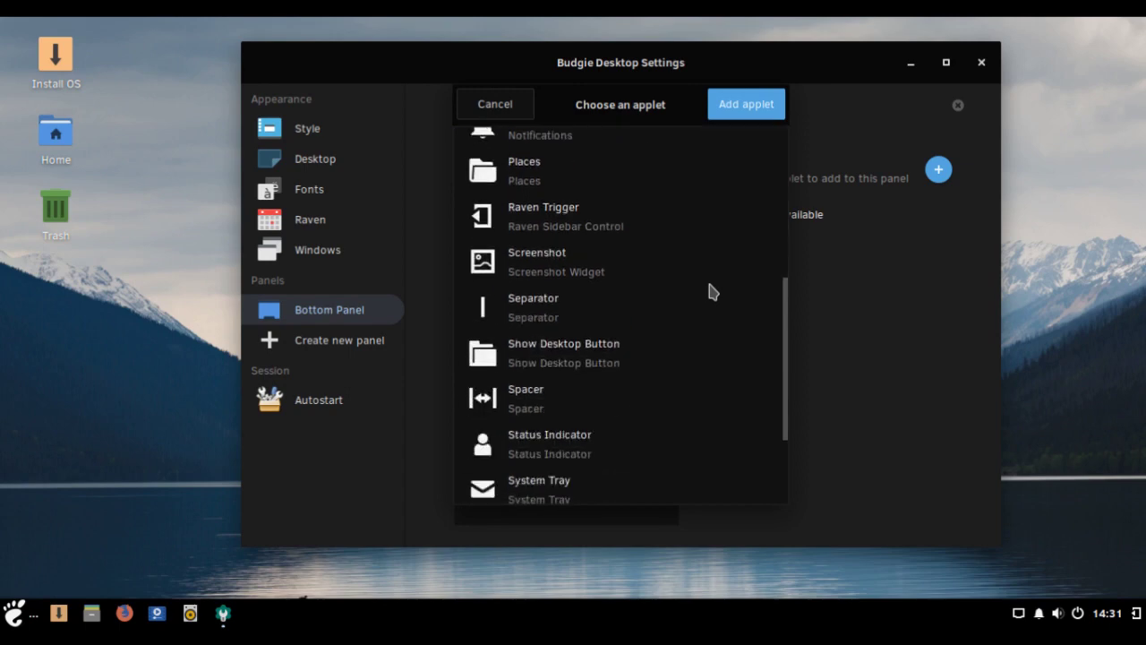
scroll(712, 291, up, 5)
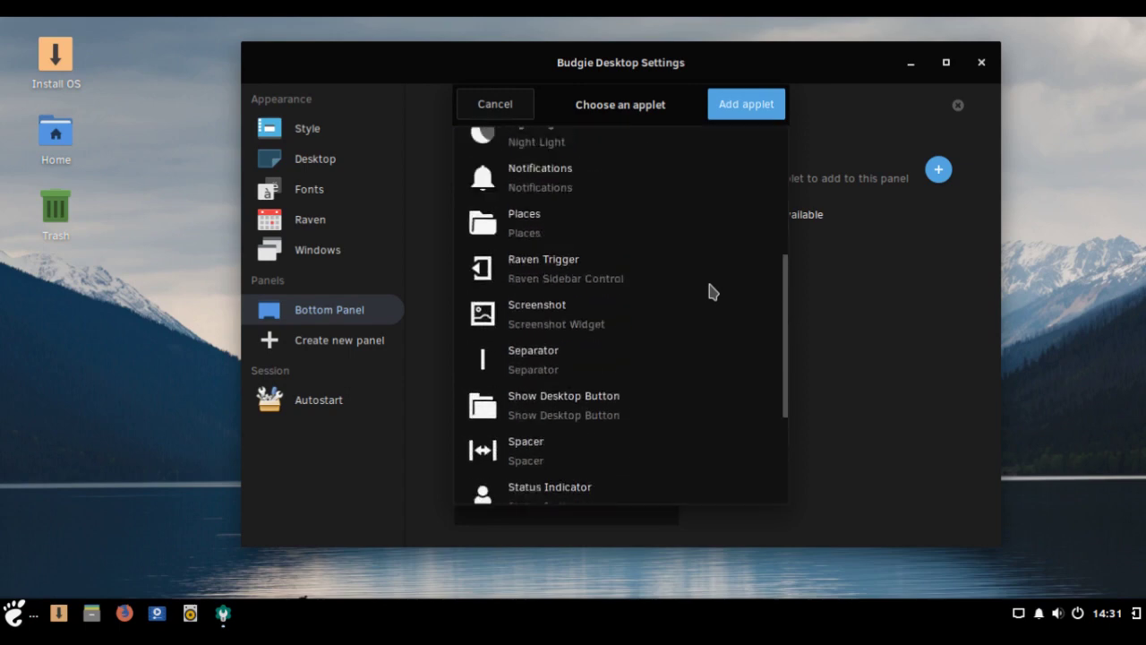
click(624, 292)
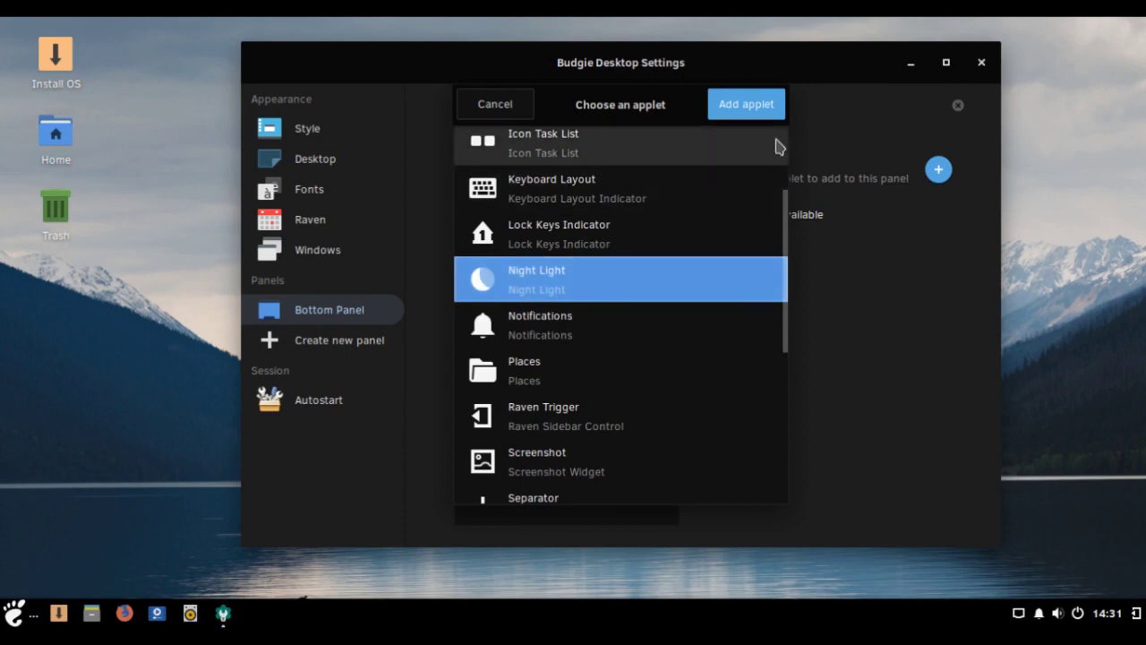
click(760, 108)
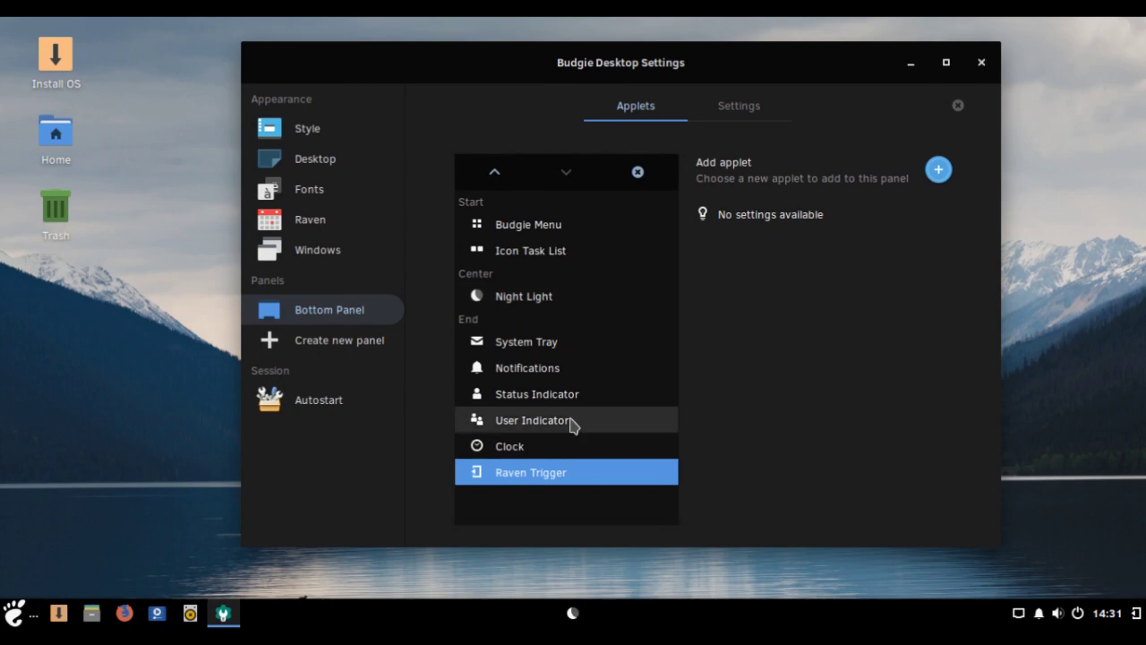
Move the Night Light applet down into the bottom panel's End section and toggle Night Light from its panel icon.
click(565, 303)
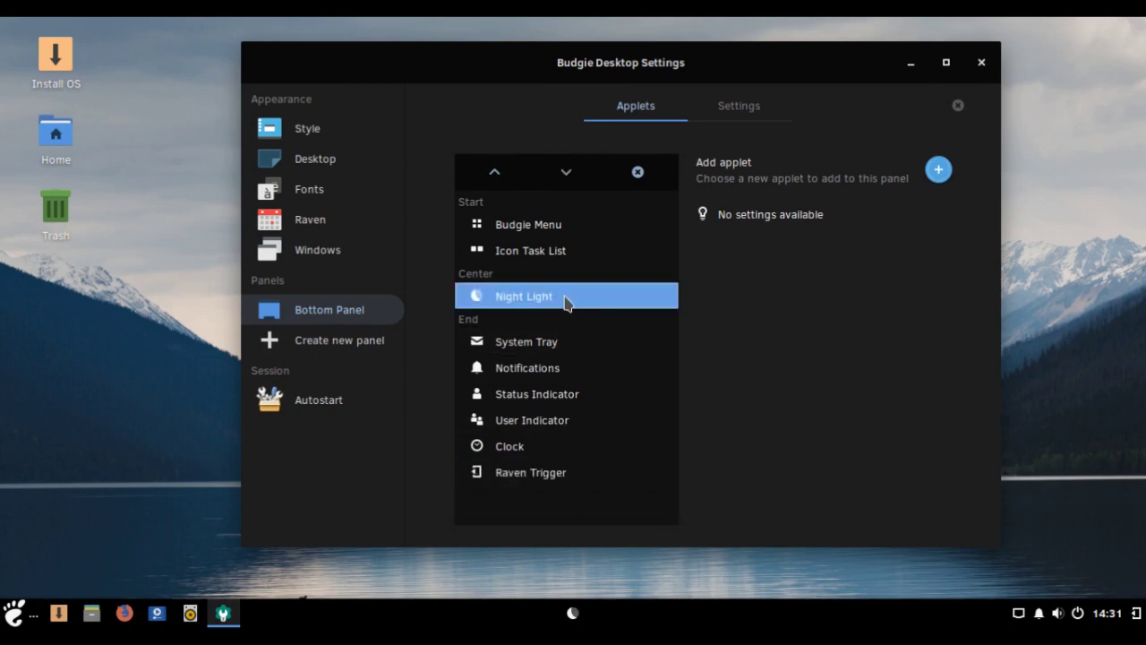
click(568, 174)
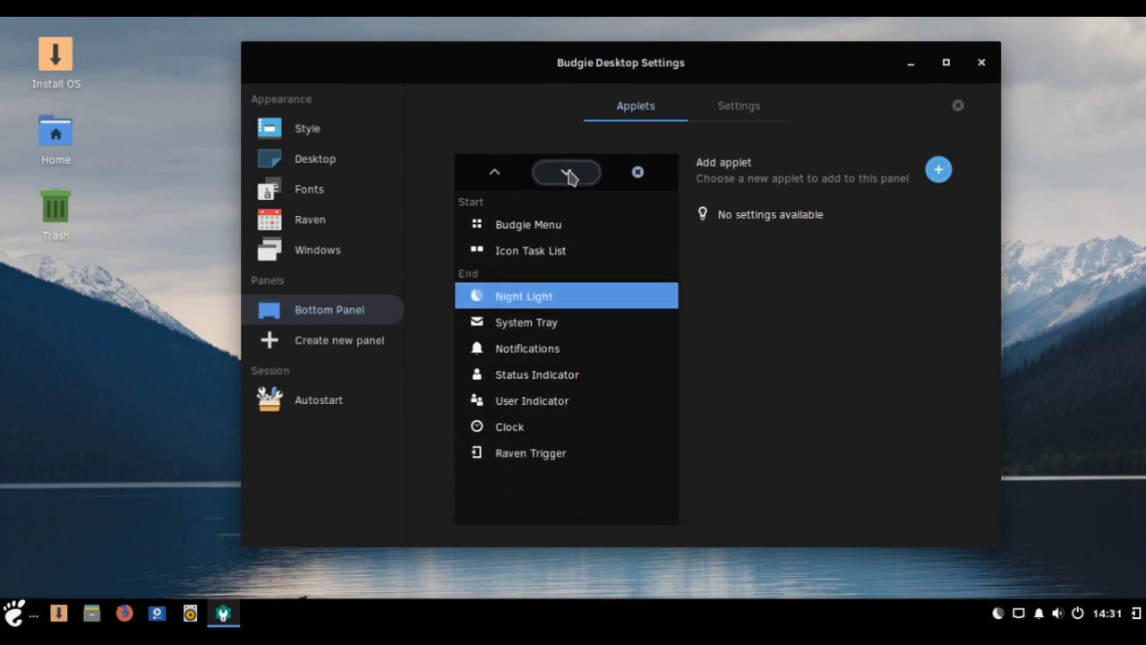
click(1000, 614)
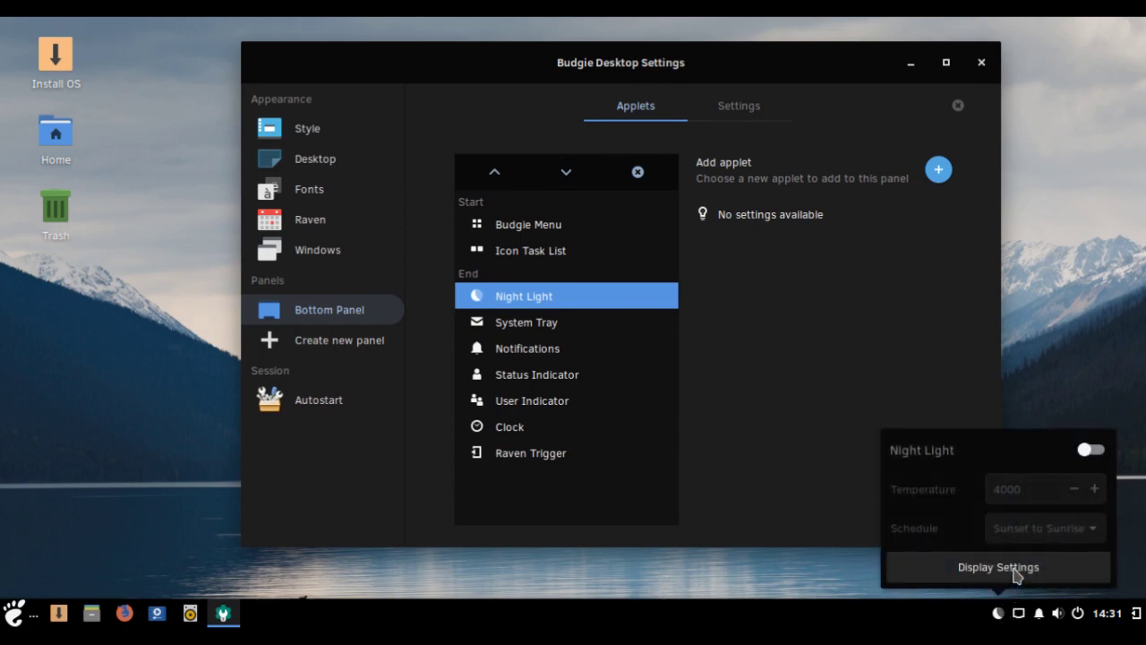
click(1087, 452)
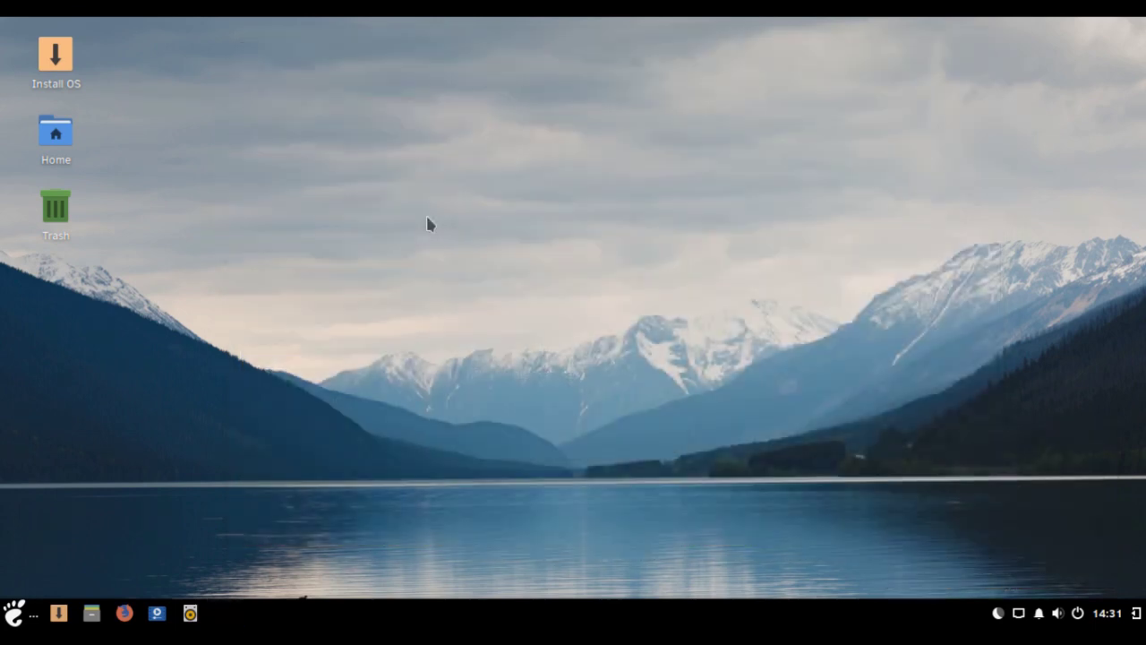
Open the desktop background settings and choose the blurred dark blue Solus wallpaper from the supplied wallpapers.
right_click(427, 218)
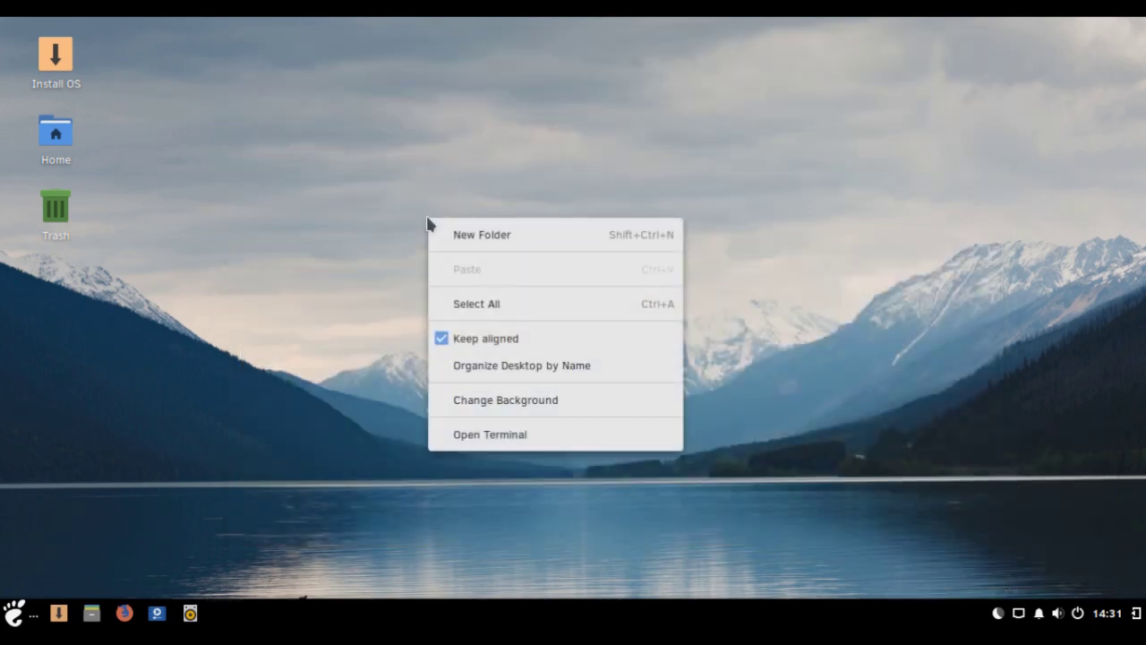
click(545, 409)
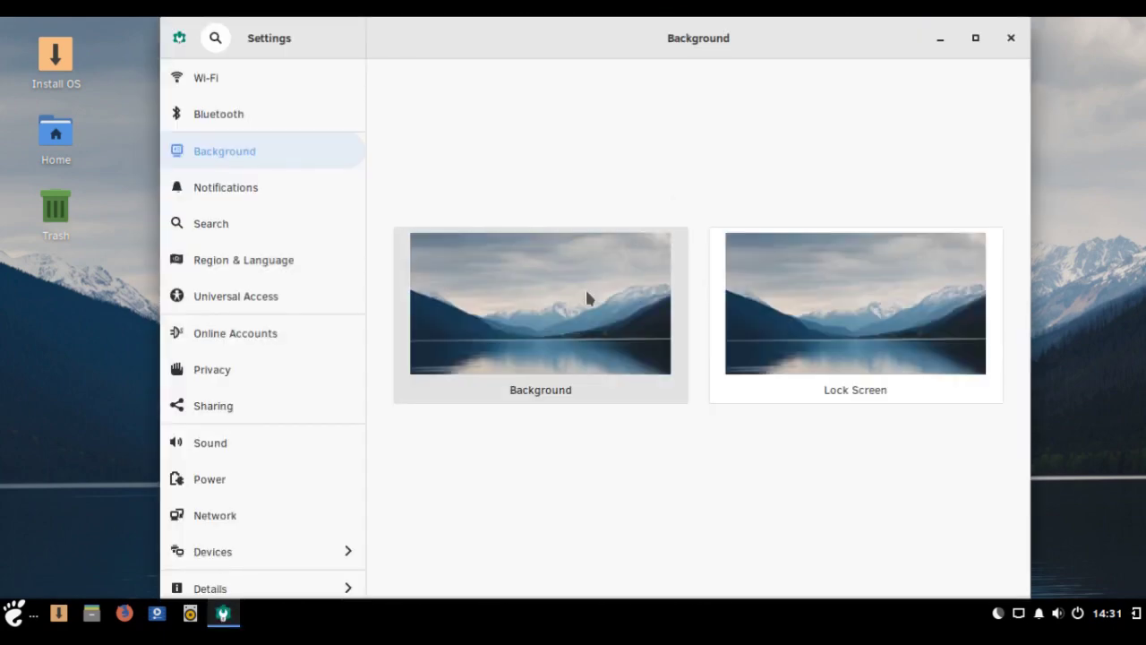
click(586, 297)
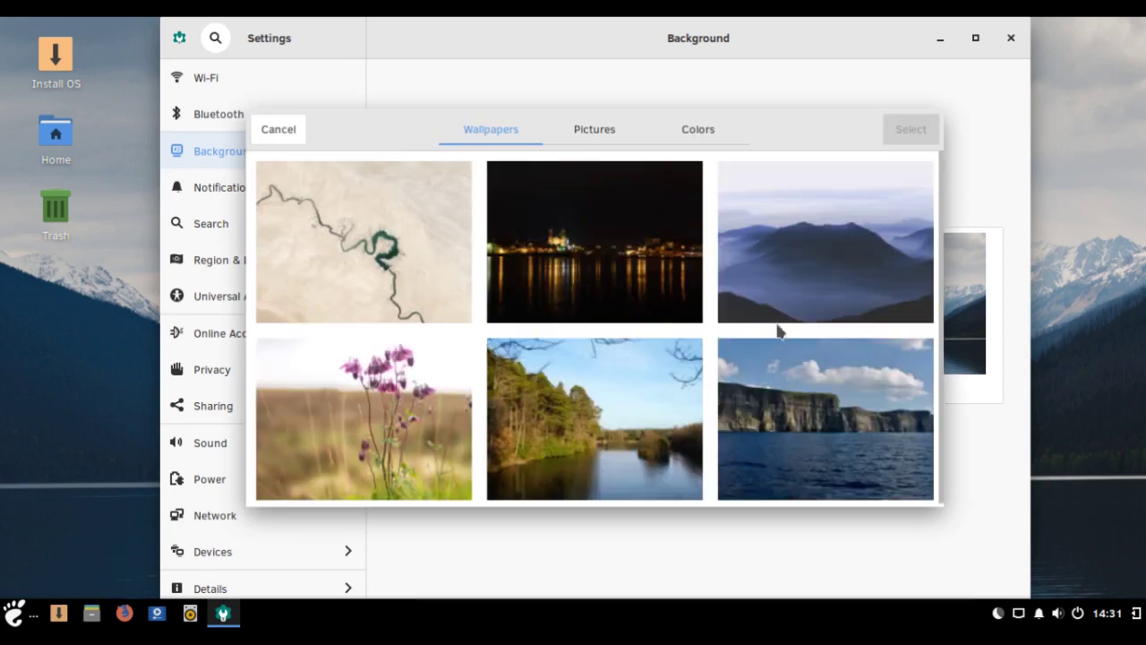
scroll(787, 333, down, 3)
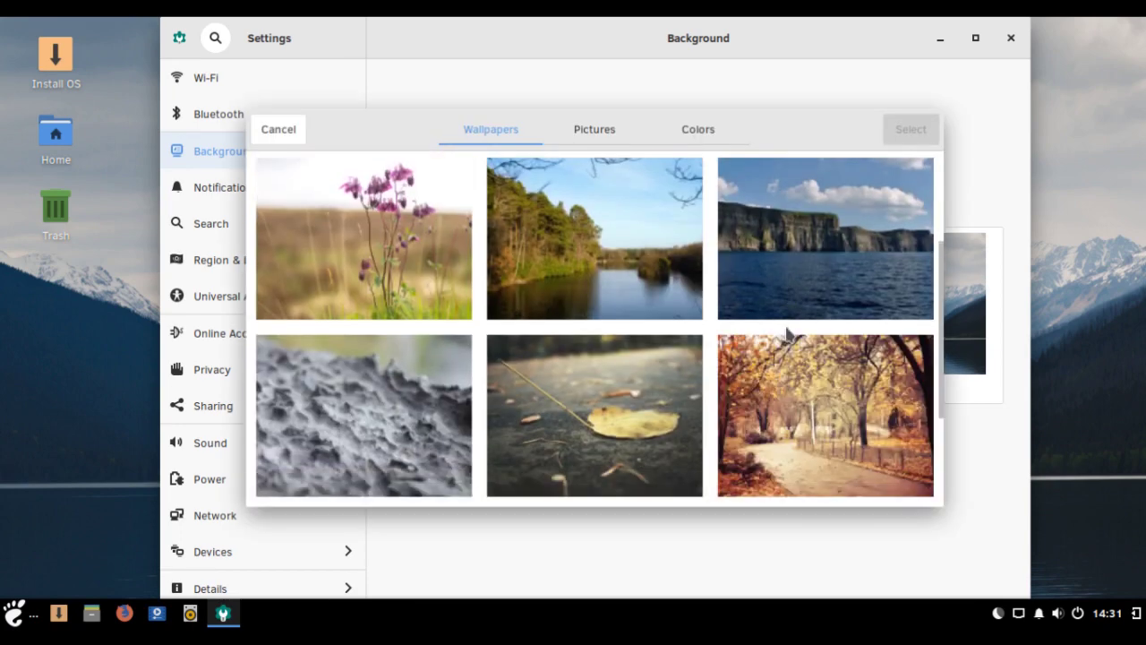
scroll(788, 335, down, 3)
scroll(787, 332, down, 3)
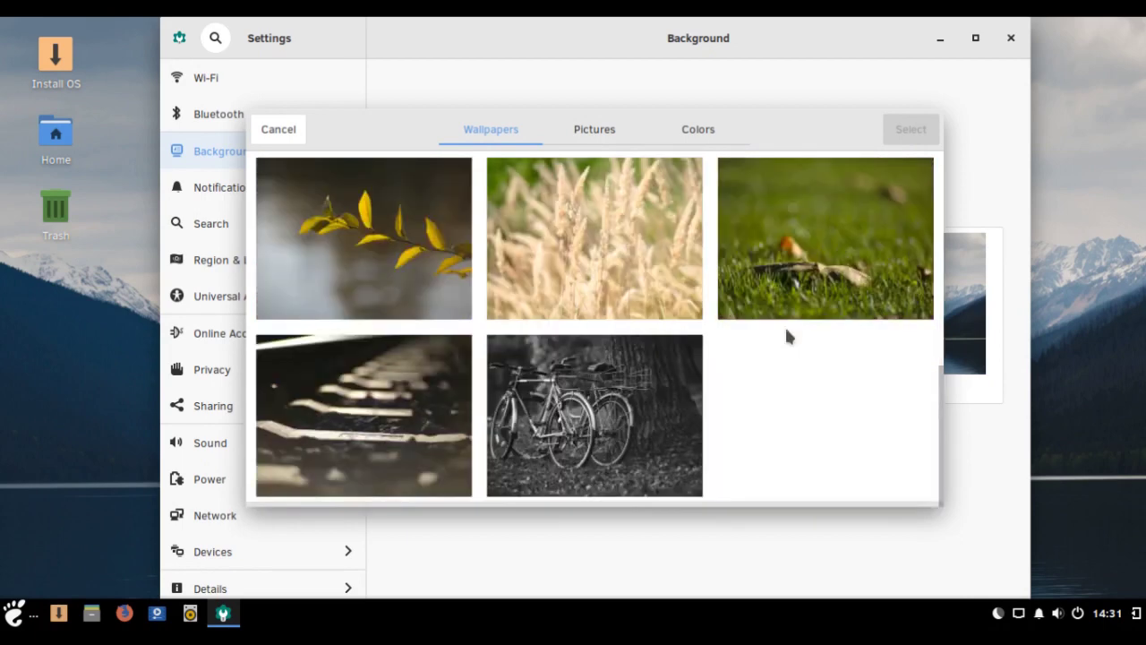
scroll(787, 335, up, 1)
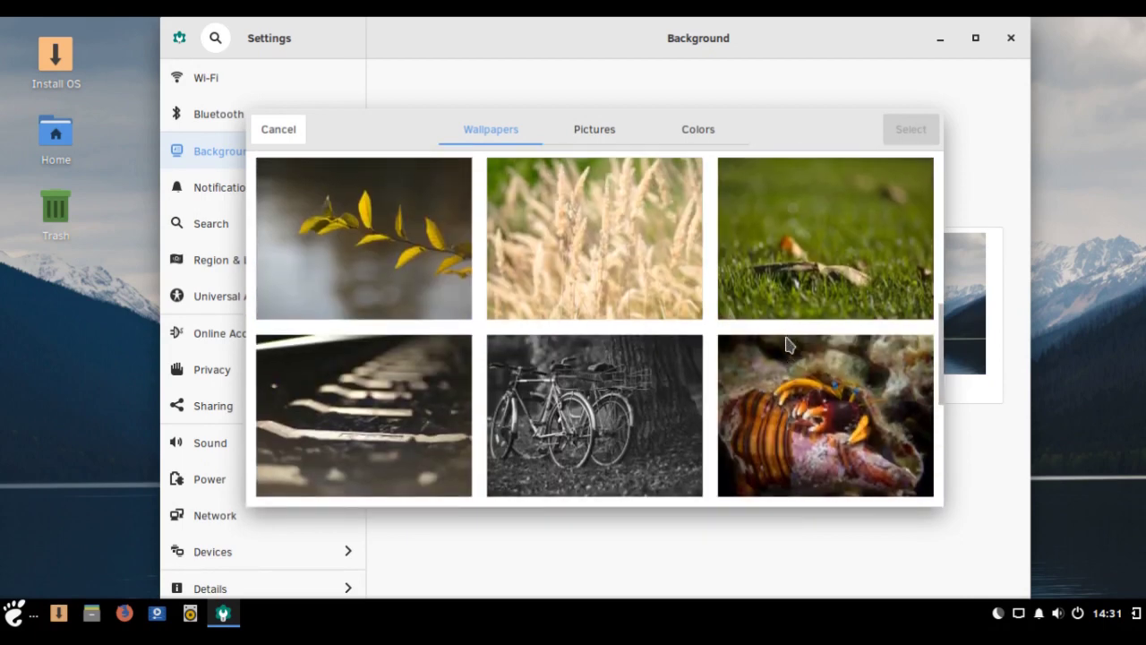
scroll(788, 345, down, 2)
scroll(787, 345, down, 2)
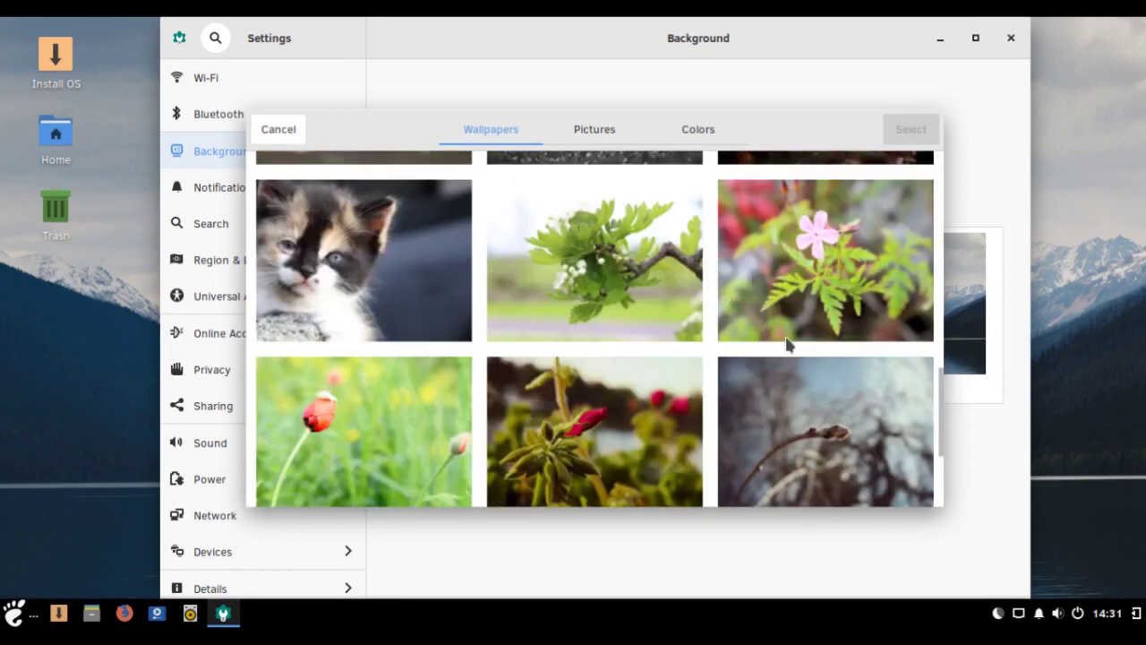
scroll(787, 345, down, 4)
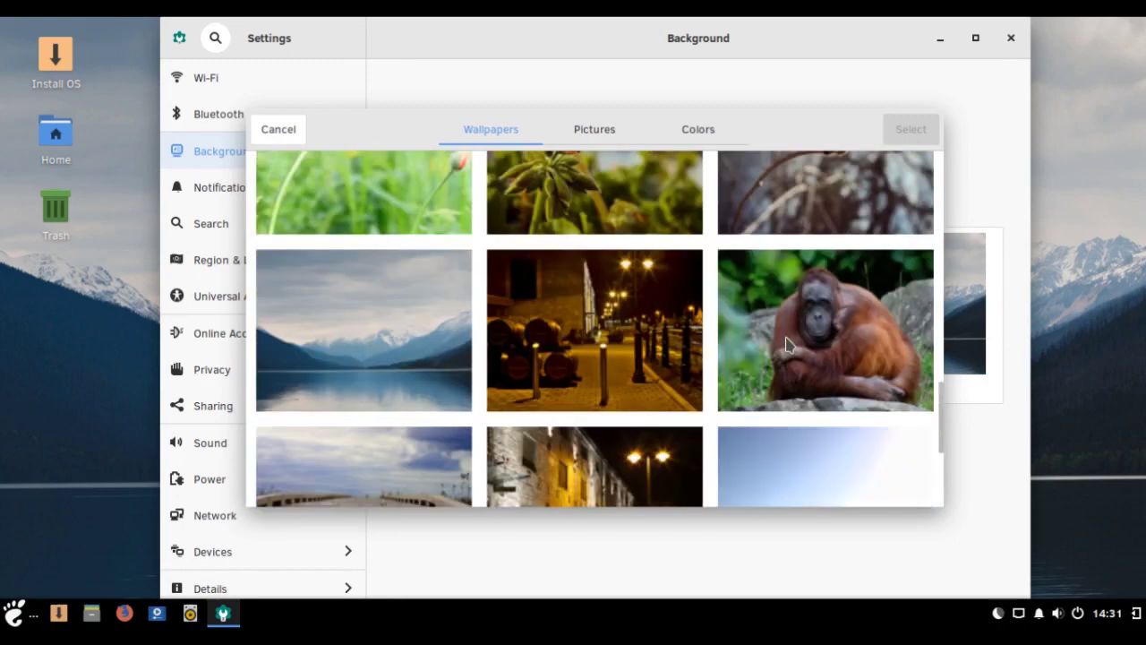
scroll(787, 345, down, 4)
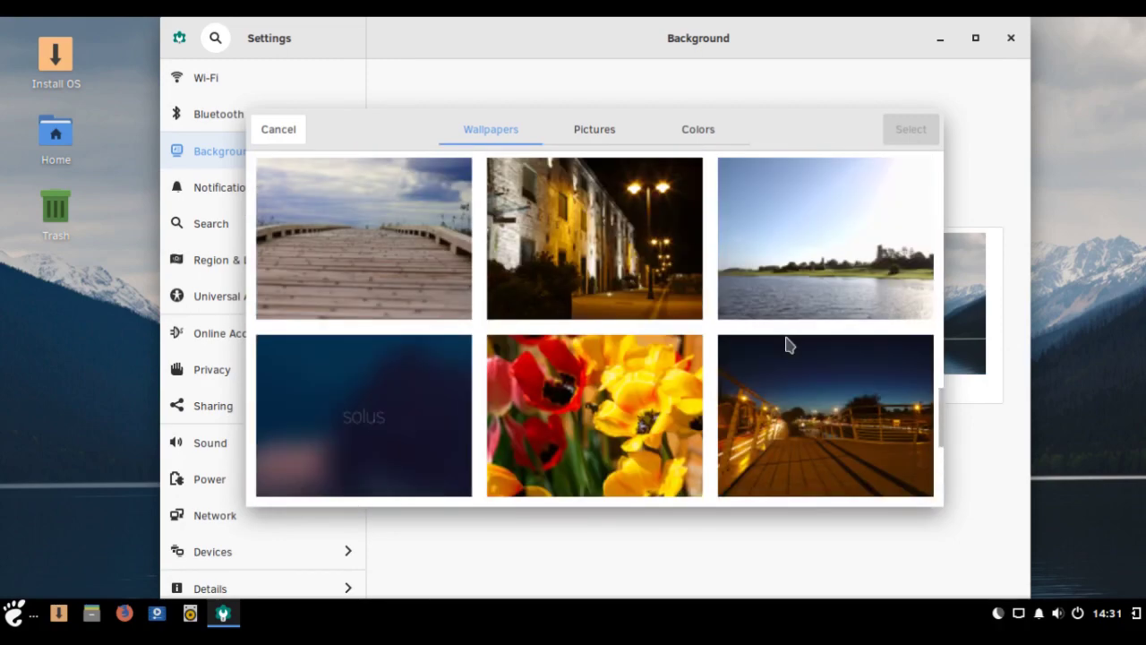
scroll(787, 345, down, 3)
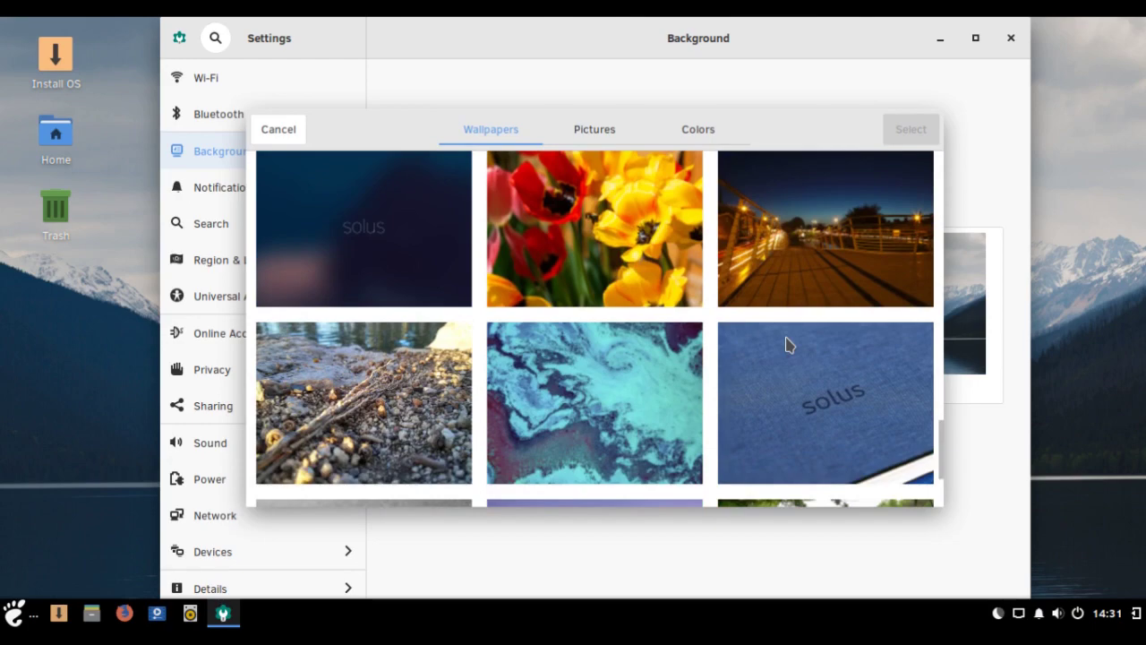
scroll(787, 344, down, 2)
scroll(787, 345, down, 1)
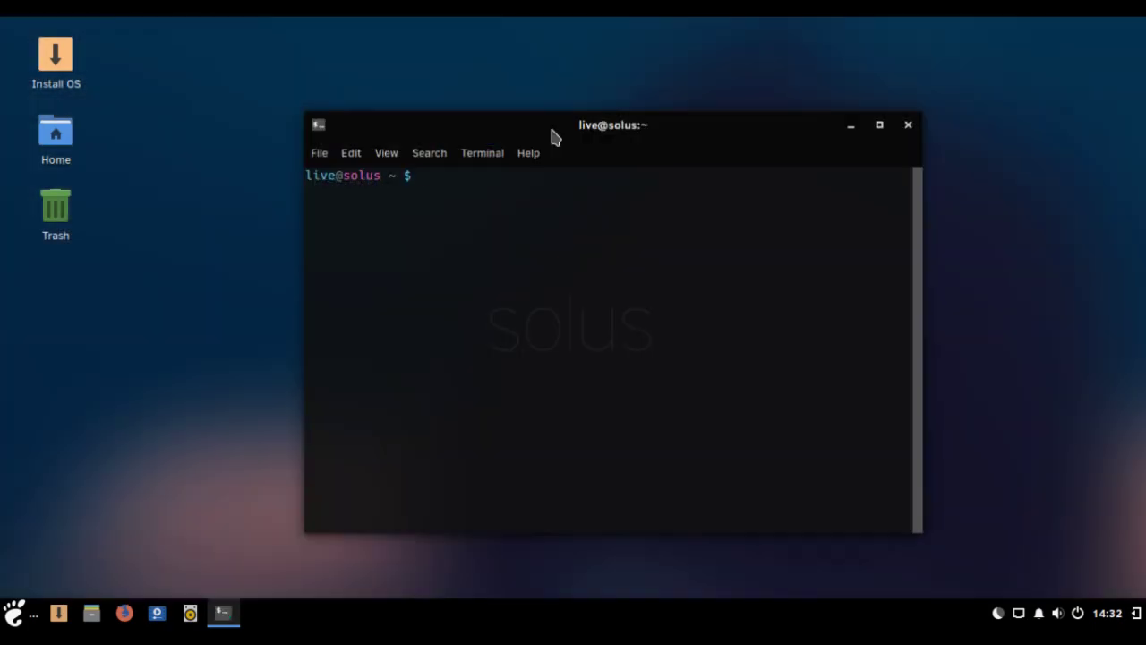
Run "uname -nvrio" in the terminal and highlight the system name and kernel version in the output.
text(uname -nvrio)
key(Return)
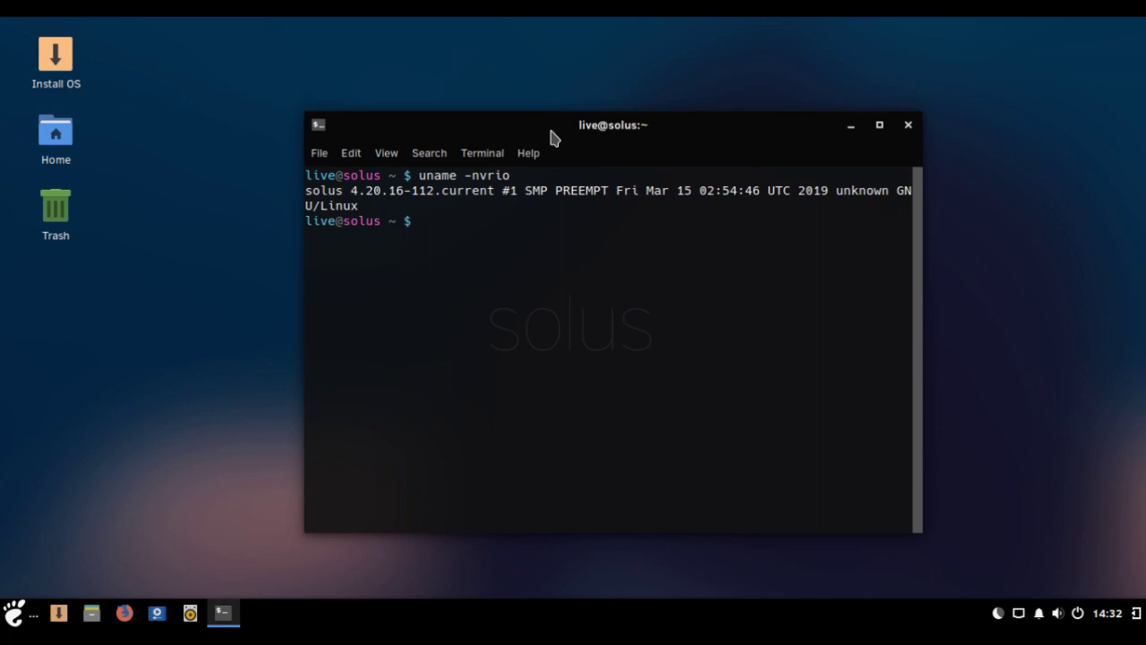
drag(404, 190, 284, 189)
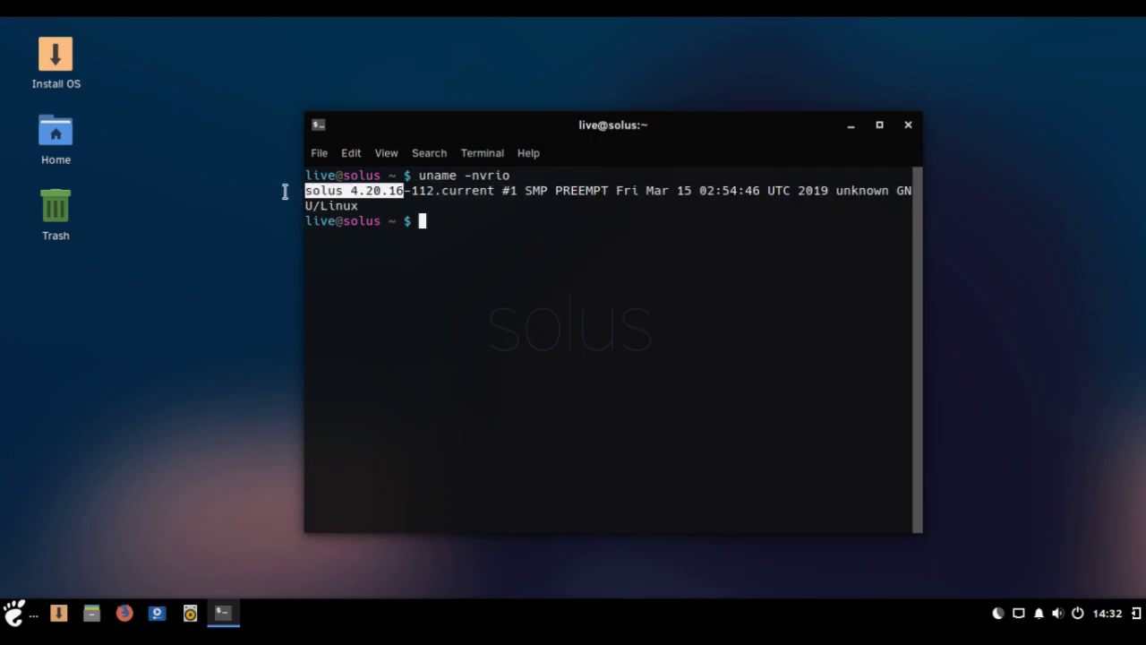
click(477, 220)
Read the Basics to Package Management article in Firefox, highlighting the eopkg statement and going through the install, reinstall, remove and info commands.
drag(69, 232, 341, 237)
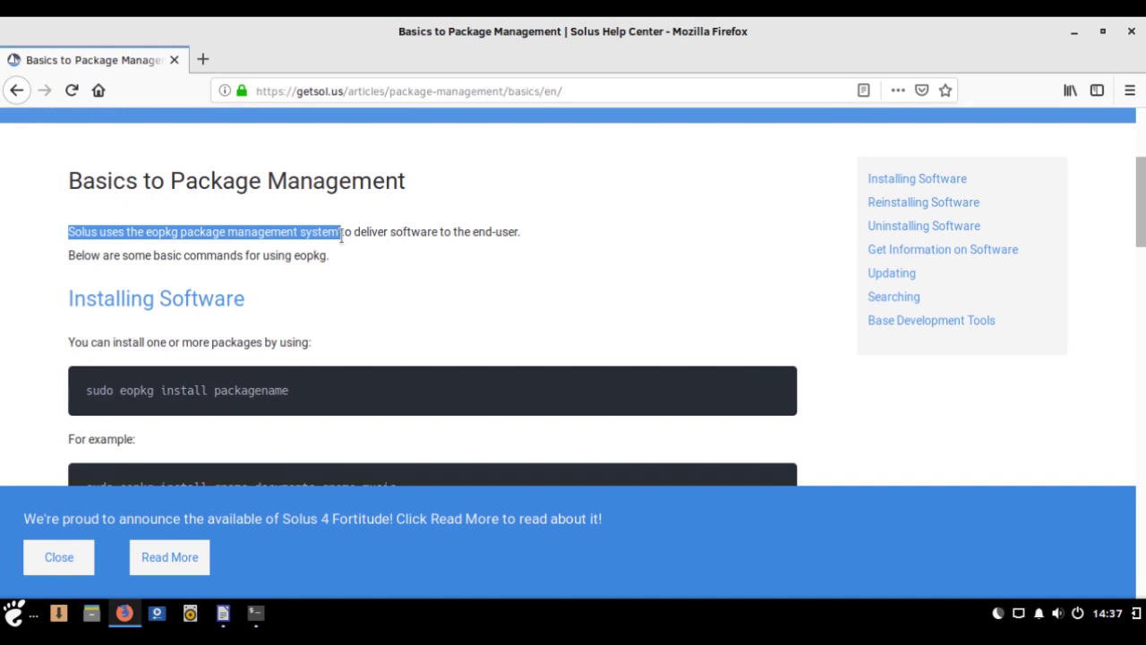
scroll(464, 273, down, 6)
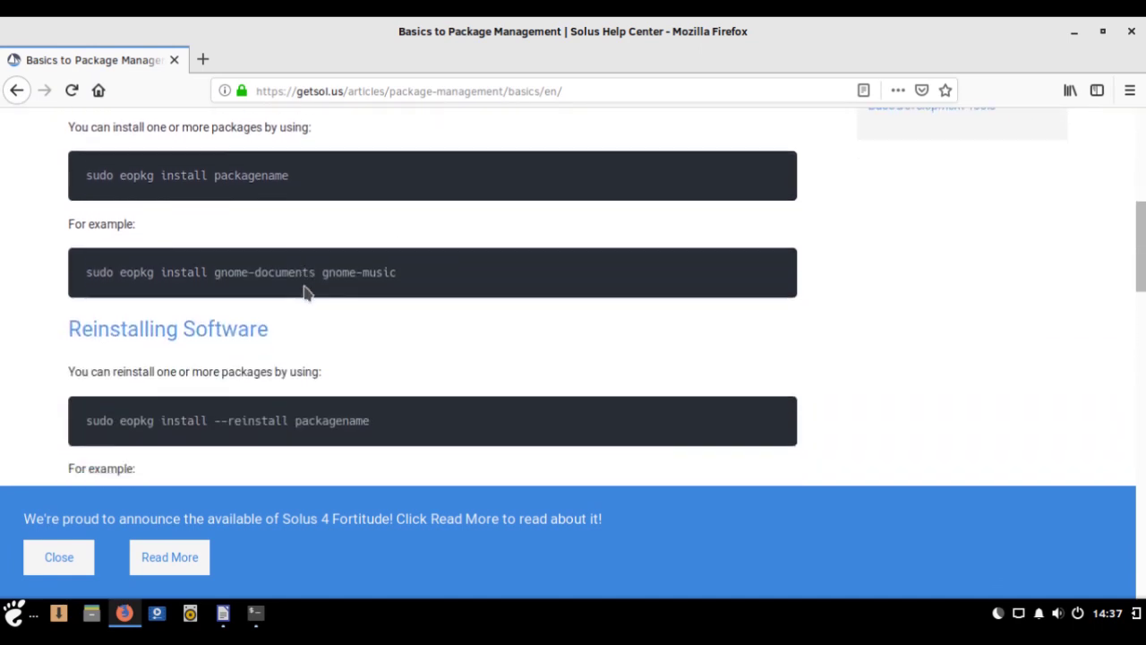
scroll(304, 285, down, 9)
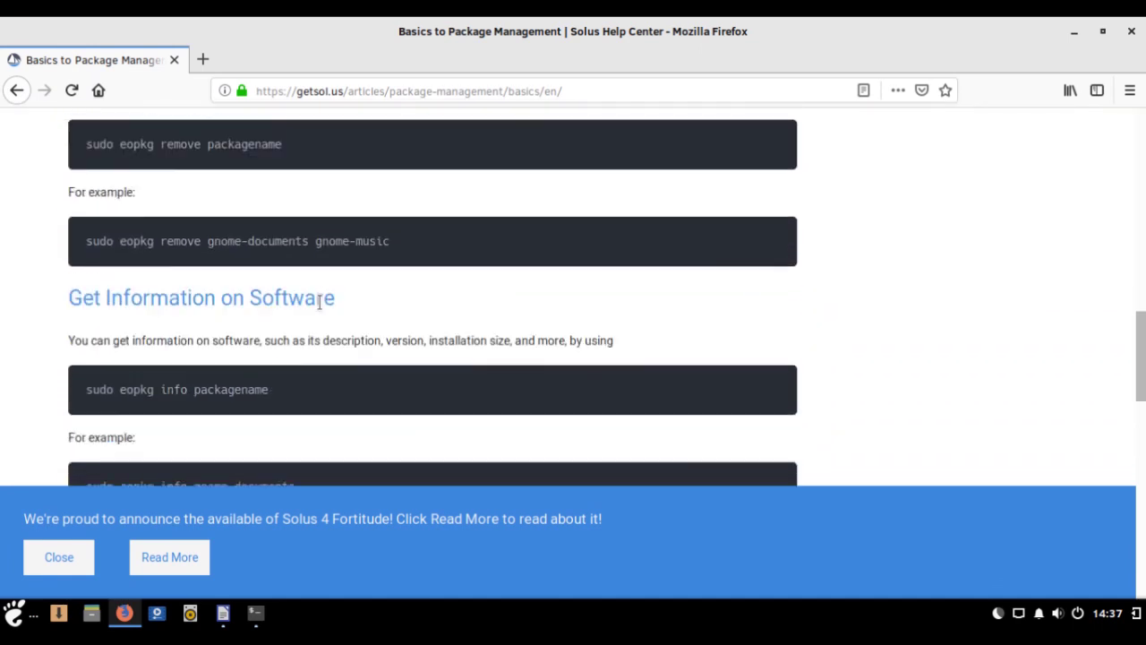
scroll(331, 309, down, 6)
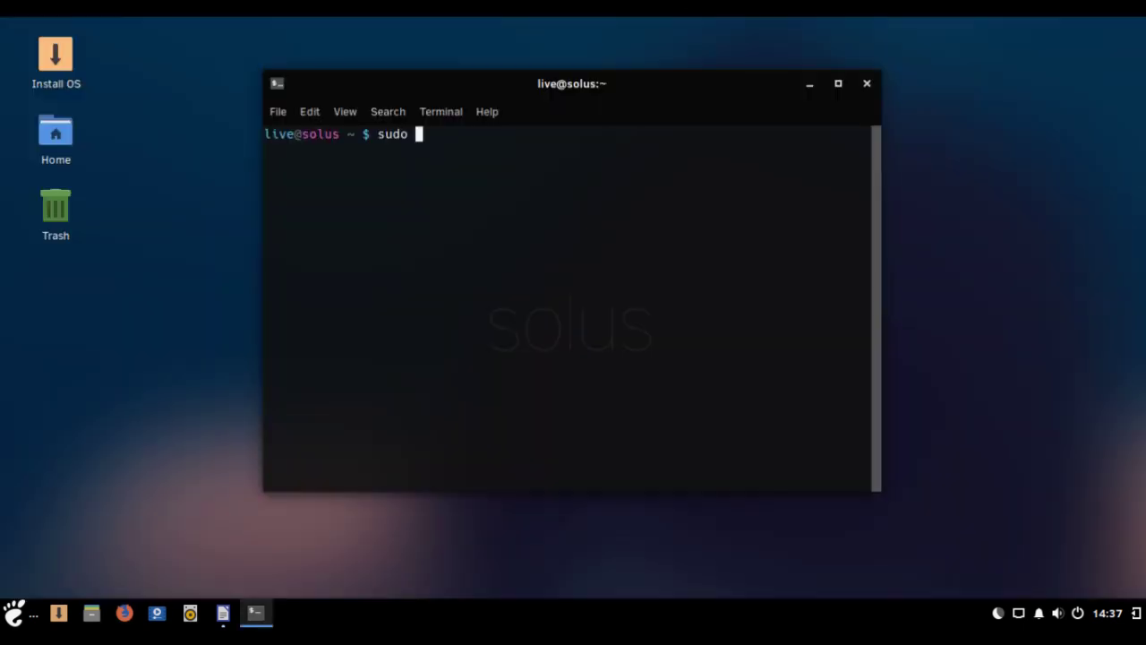
Install VLC in the terminal with "sudo eopkg install vlc" and agree to the extra dependency packages.
text(eopkg install )
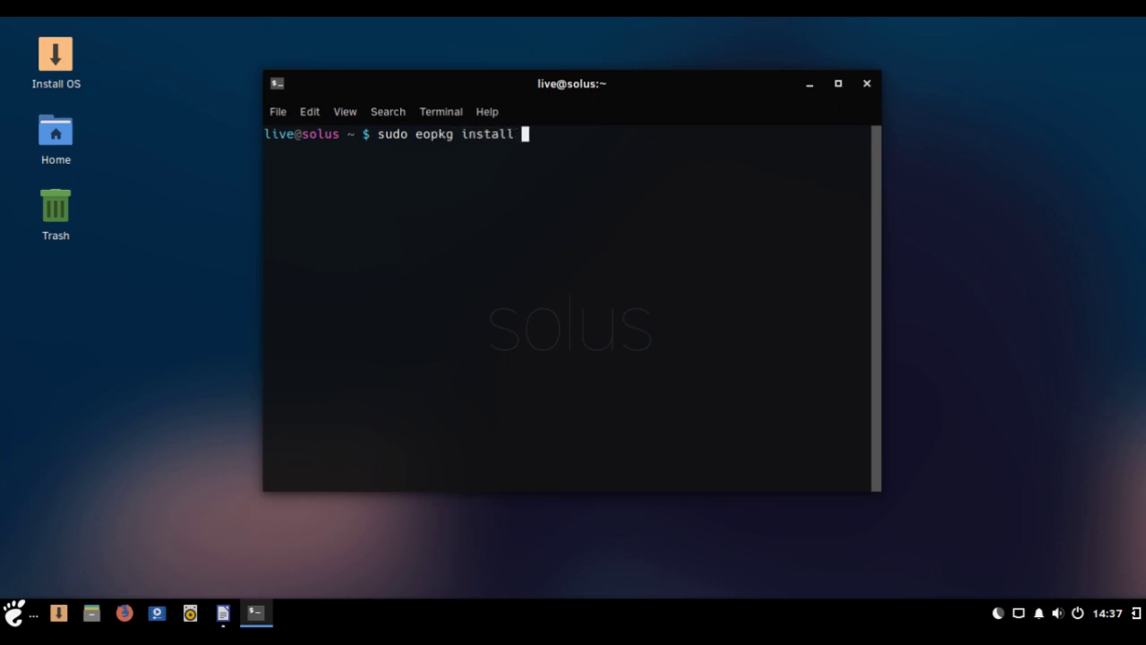
text(vlx)
key(BackSpace)
text(c)
key(Return)
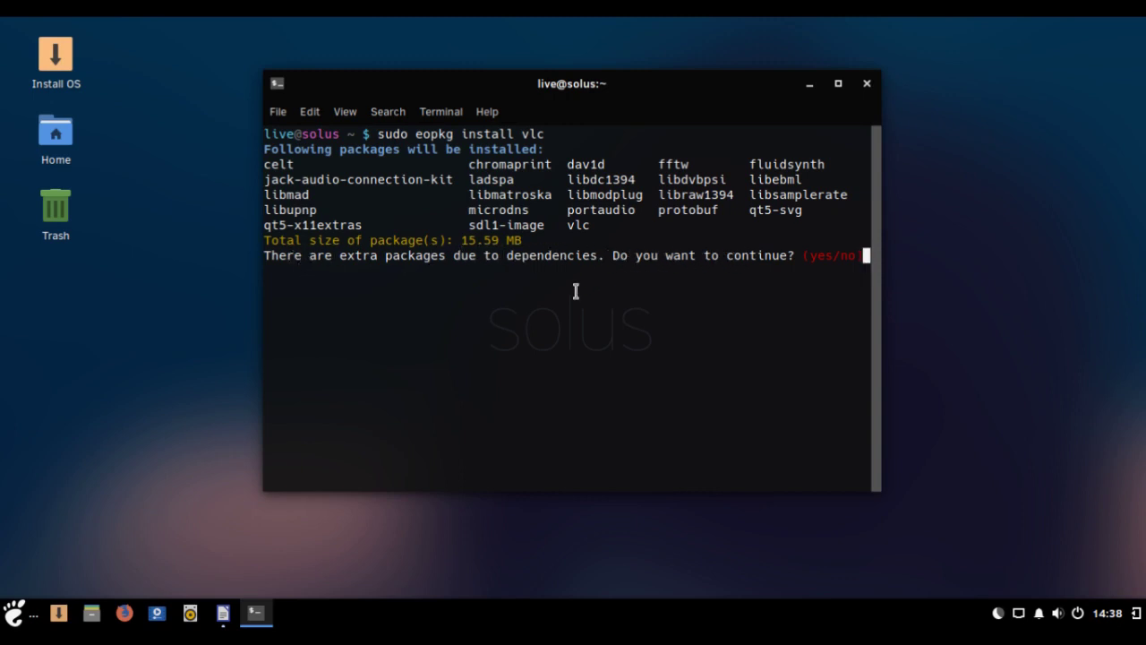
text(y)
key(Return)
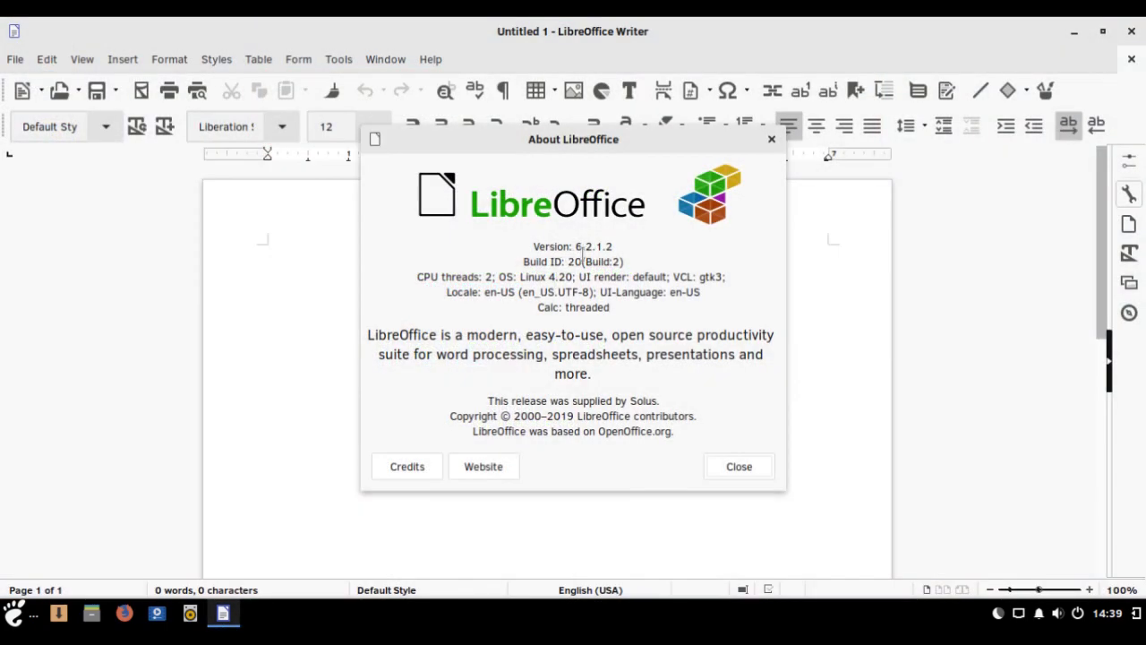
Highlight the version line in the About LibreOffice dialog.
drag(617, 245, 501, 245)
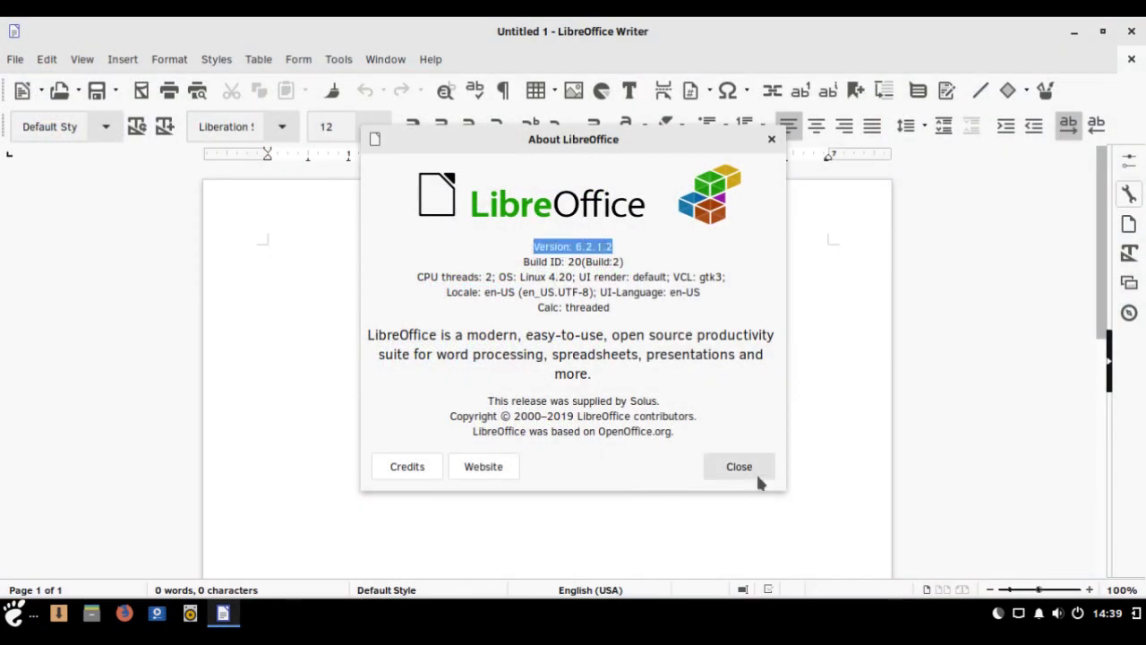
drag(539, 254, 575, 254)
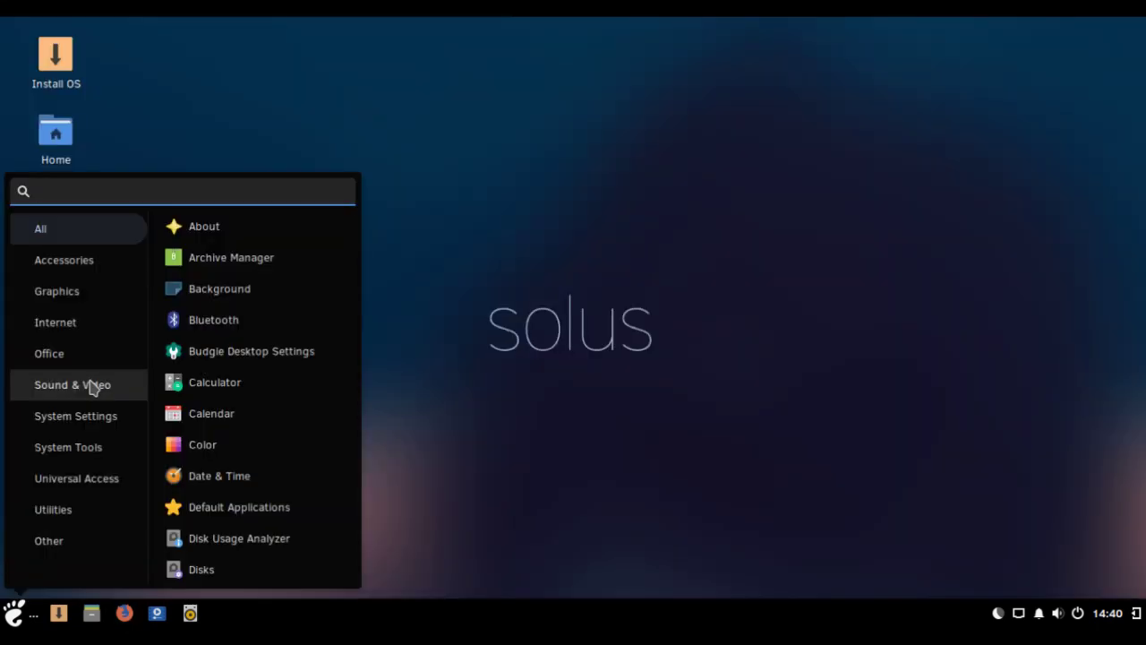
Launch VLC media player from the Sound & Video applications and check the version and build details in its About window.
click(94, 385)
click(229, 291)
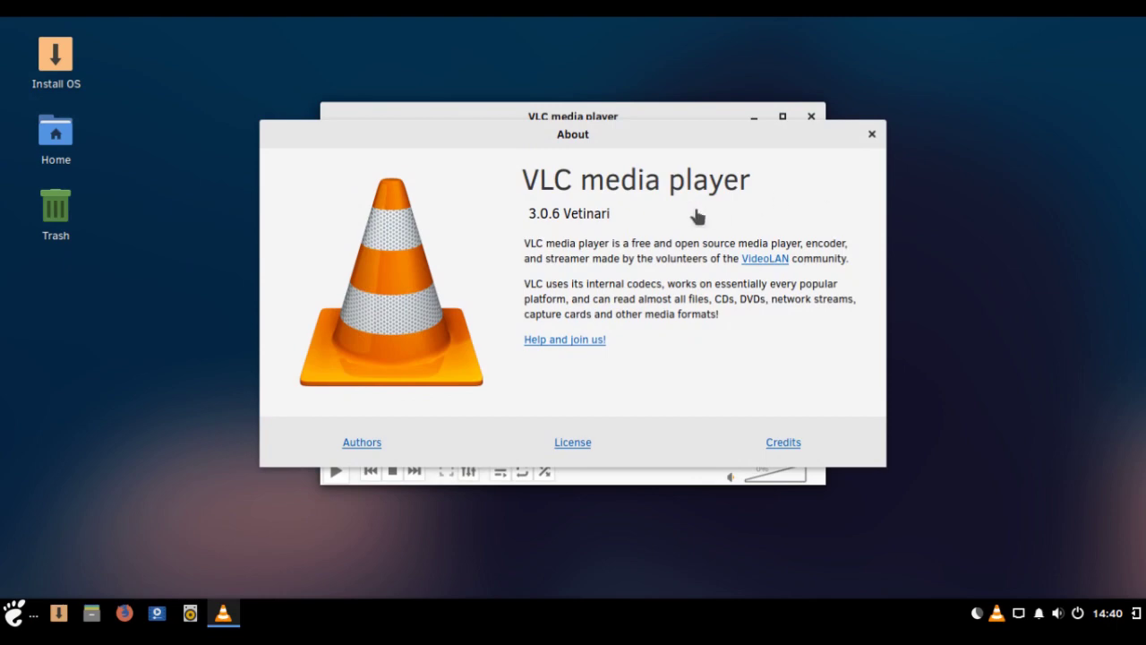
mouse_move(650, 221)
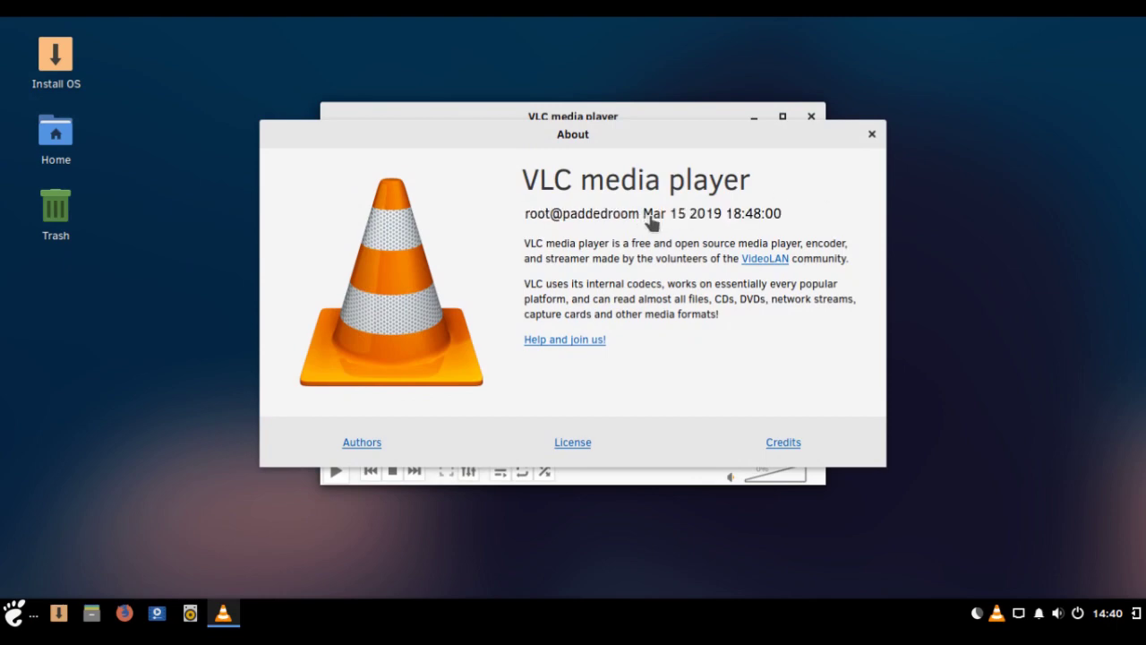